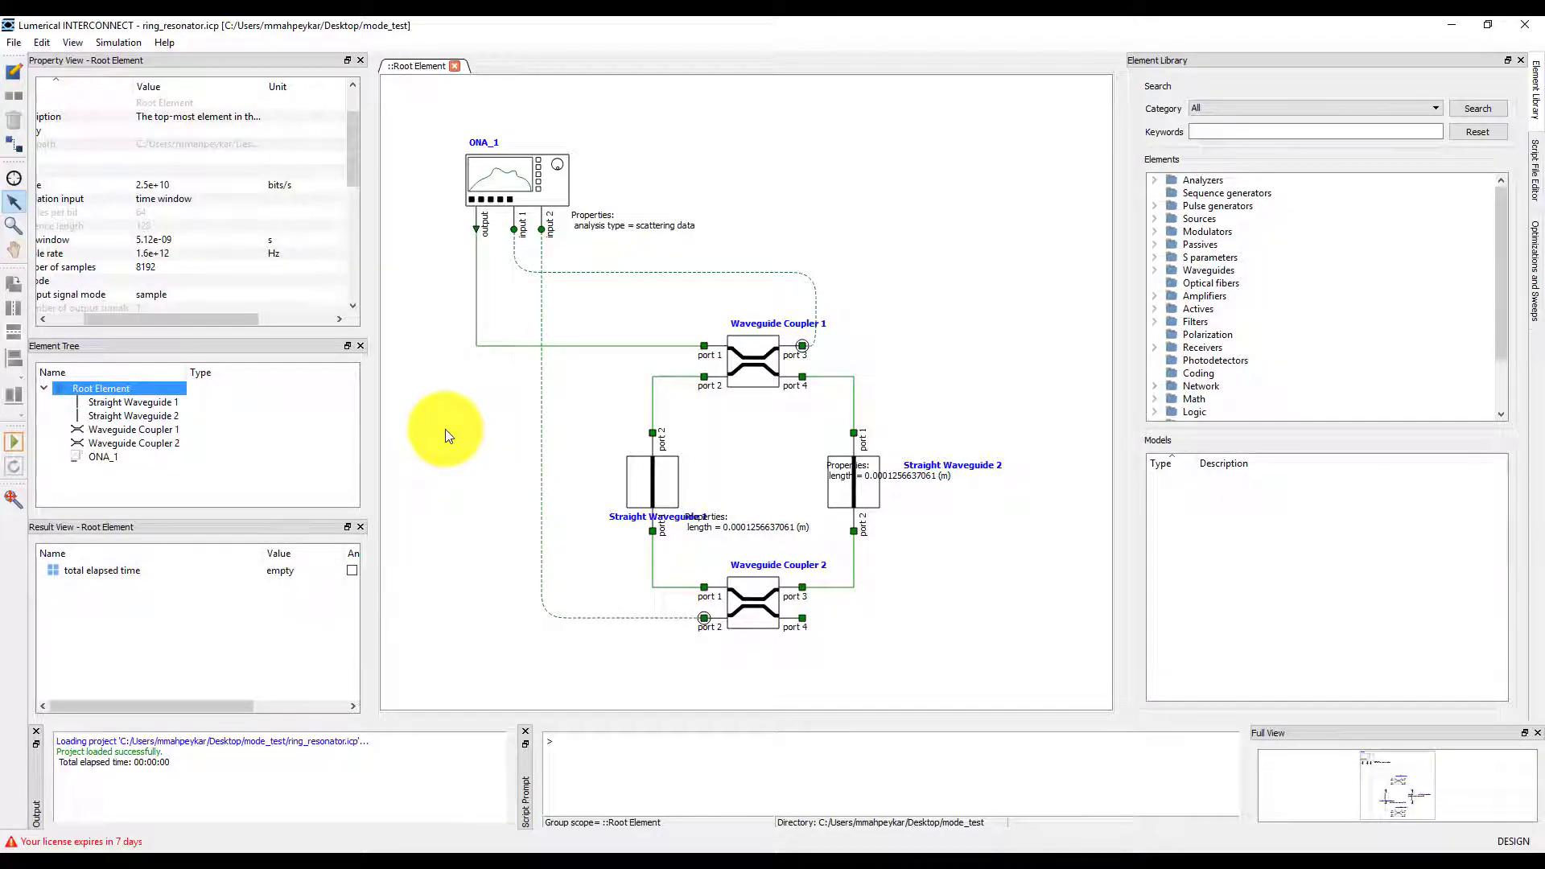
click(491, 173)
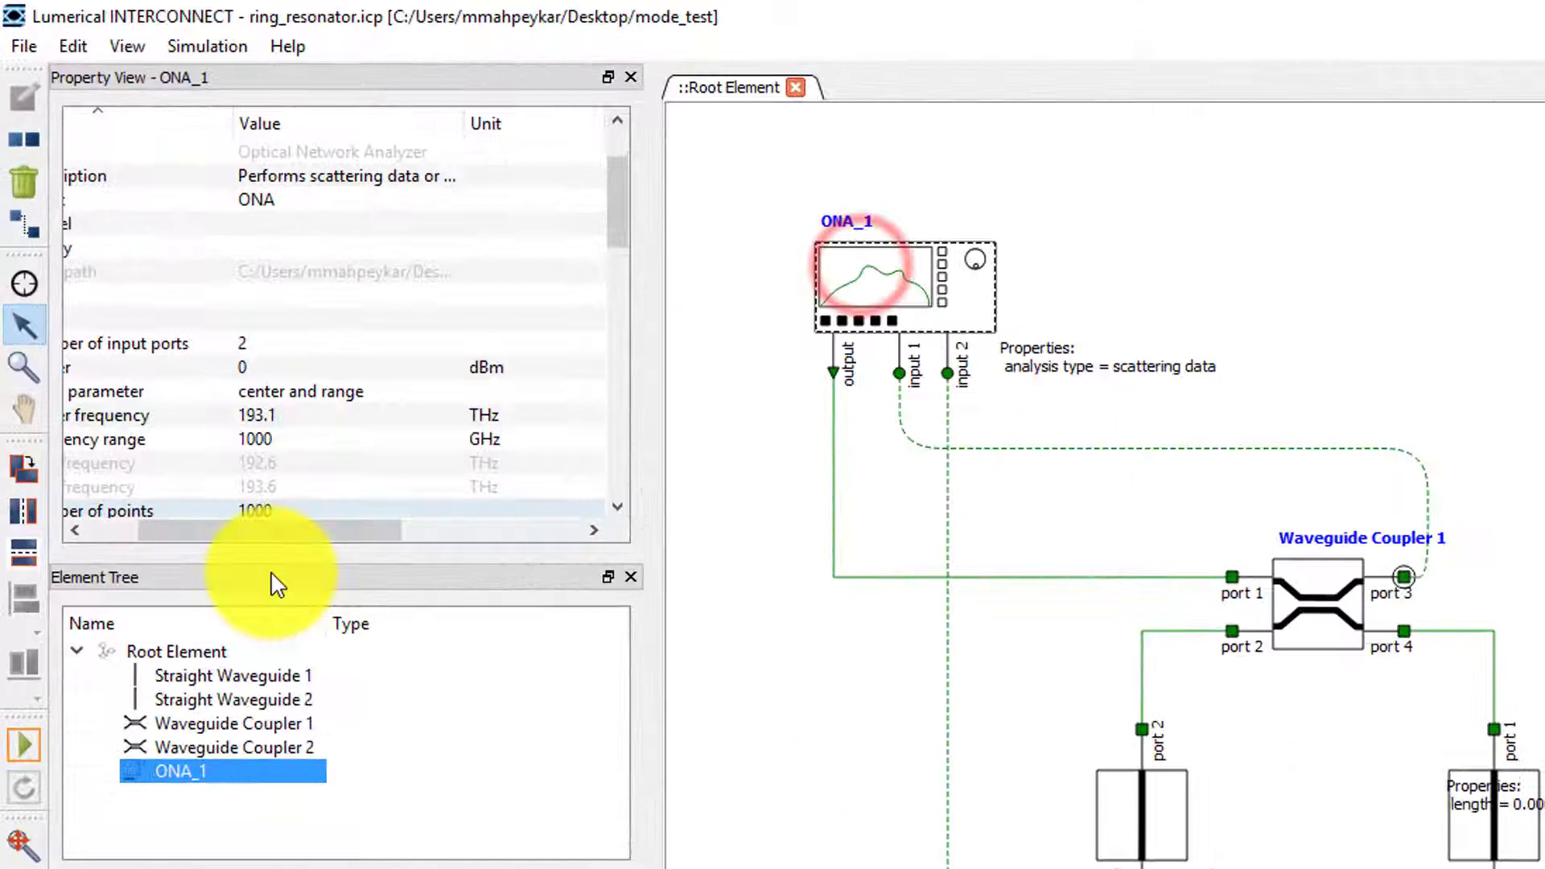
drag(272, 531, 221, 531)
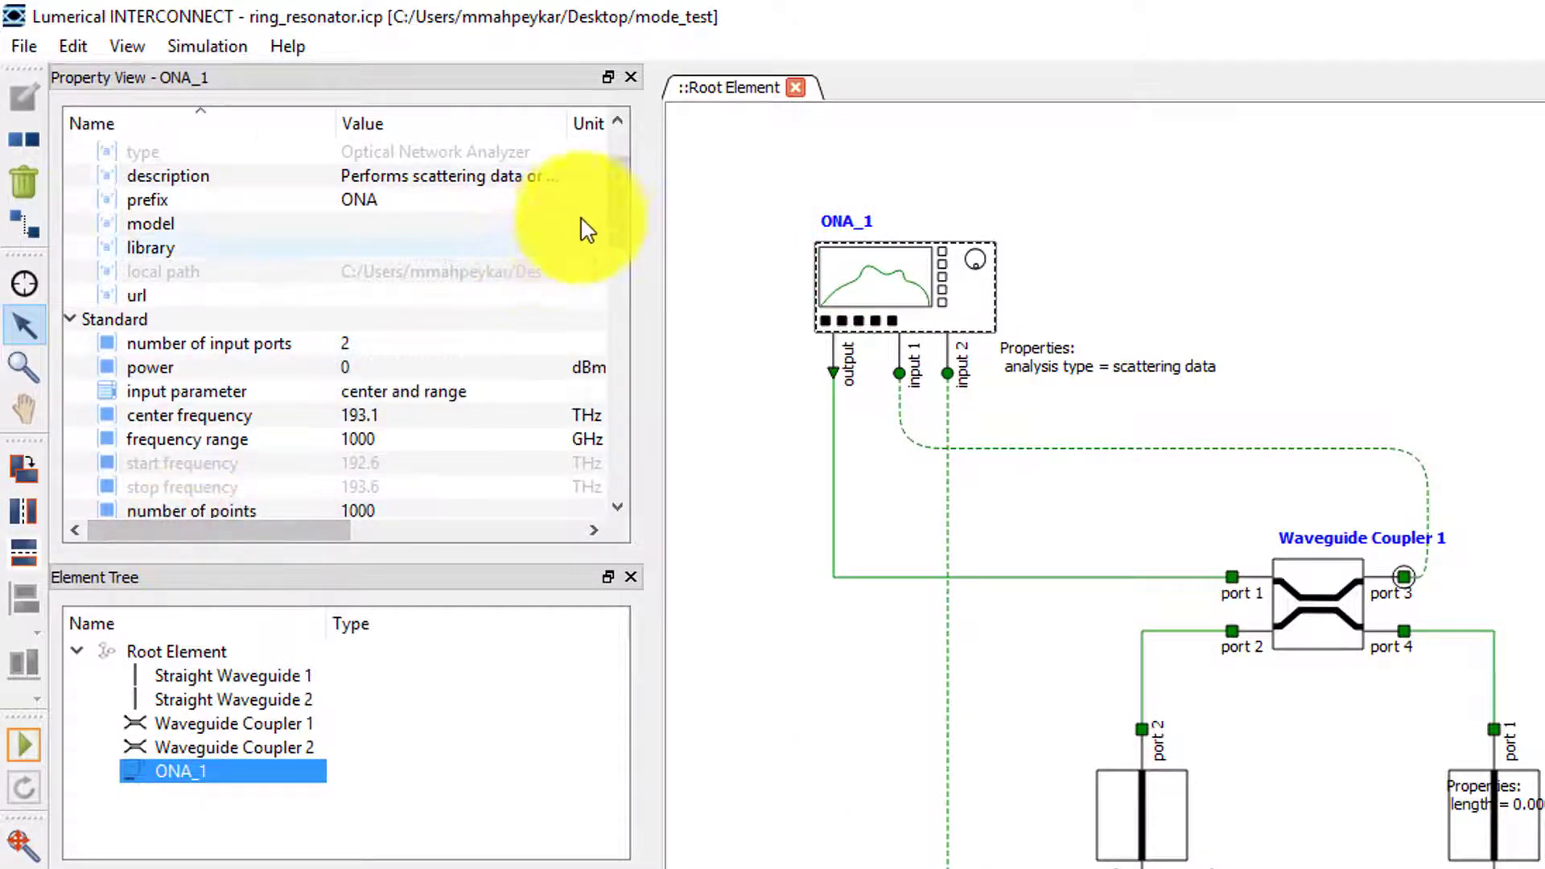
drag(616, 196, 626, 231)
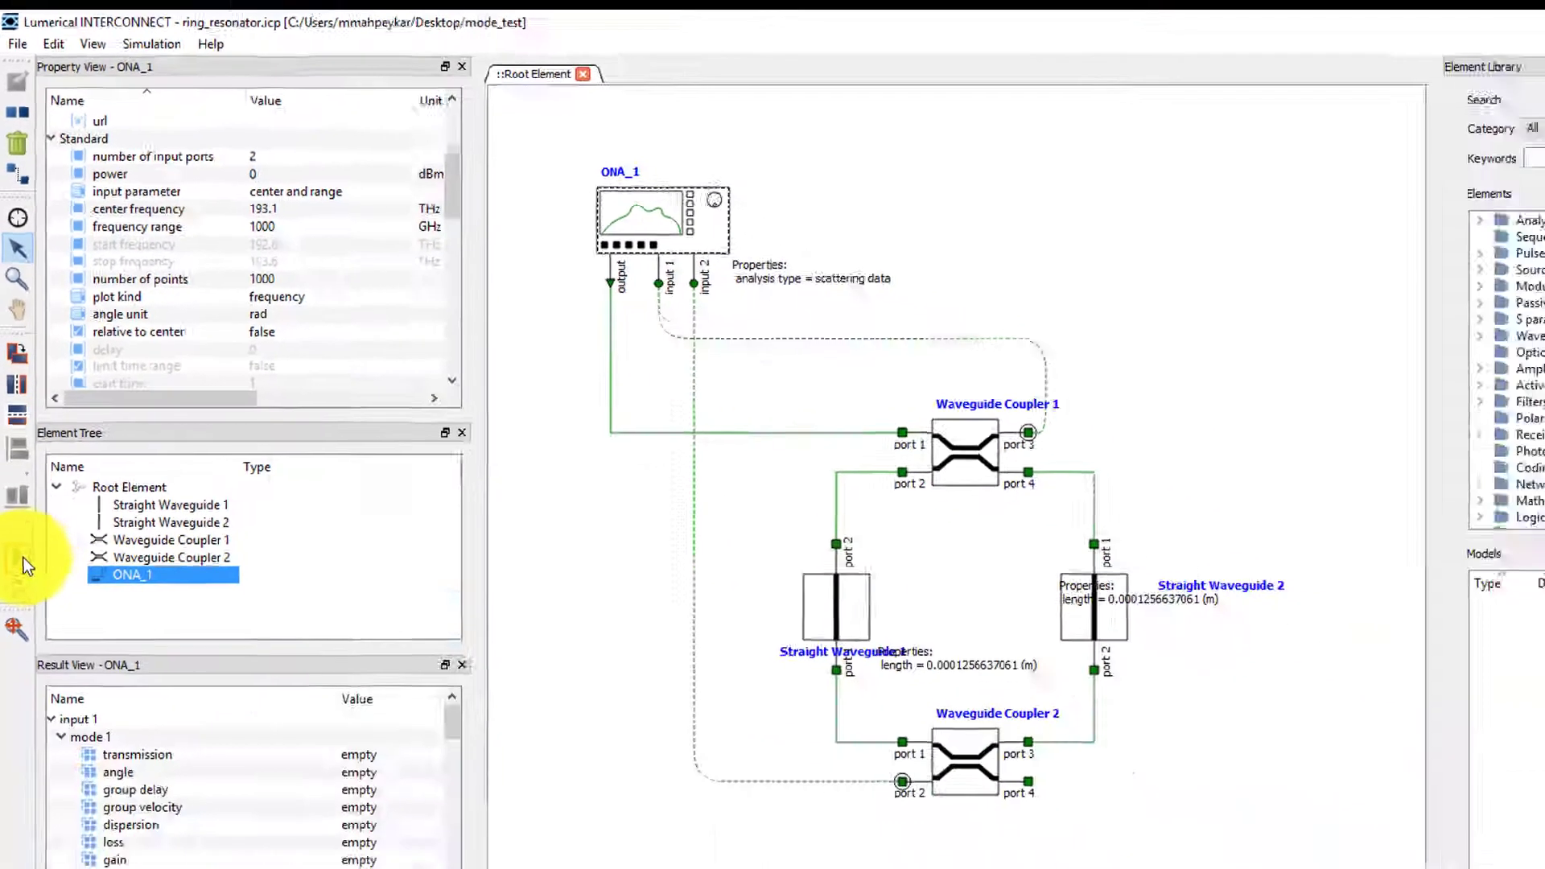
Run the ring simulation and plot the TE transmission as Abs^2, showing dips near 192.7, 193.0, 193.3 THz.
click(24, 744)
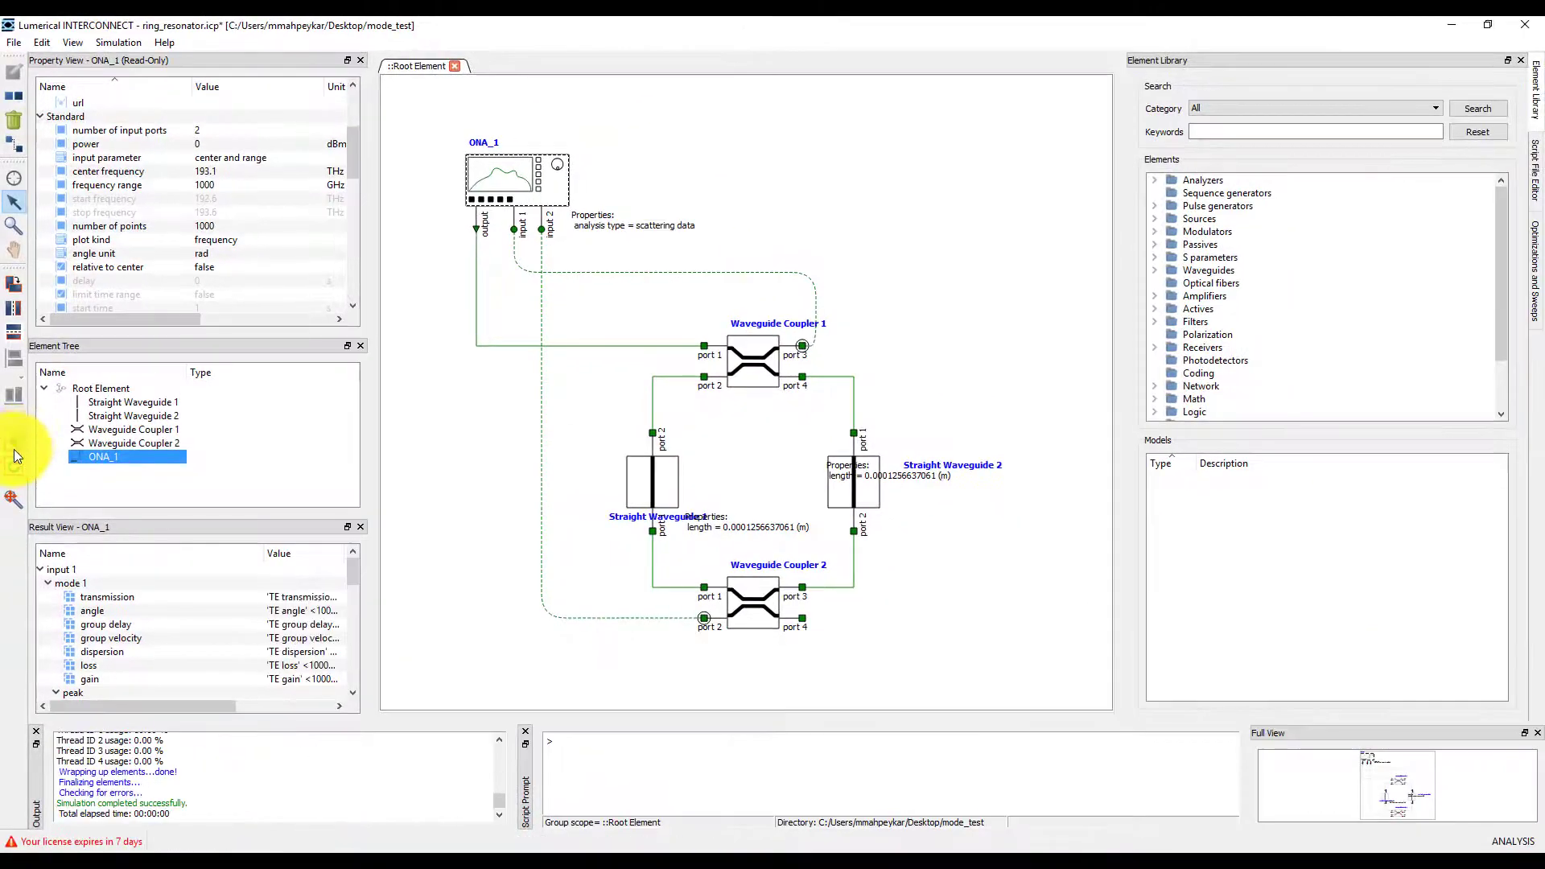
right_click(99, 593)
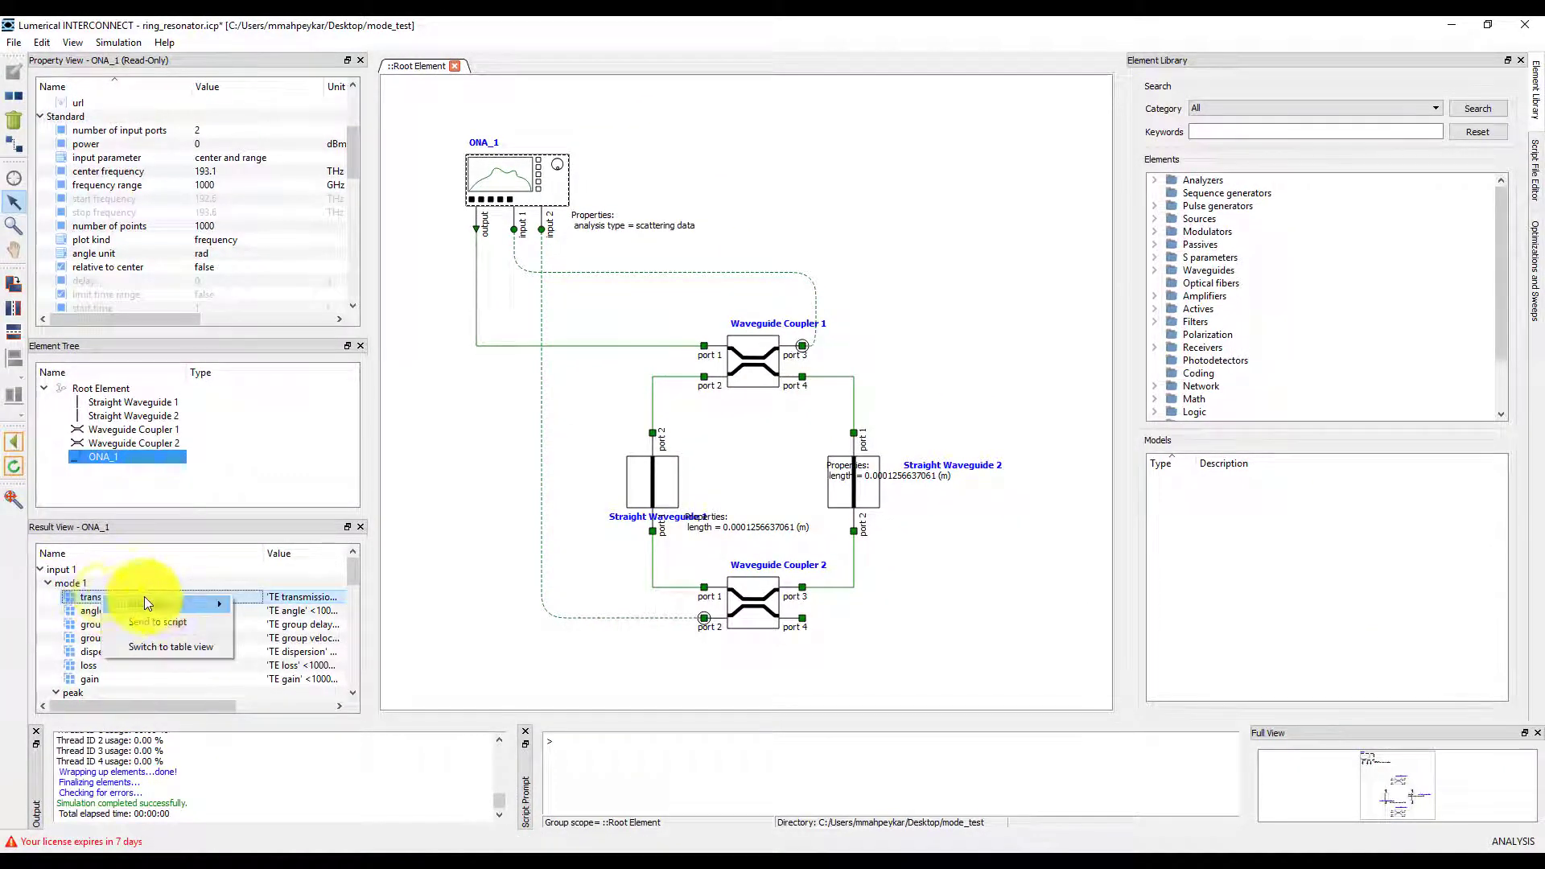
mouse_move(207, 604)
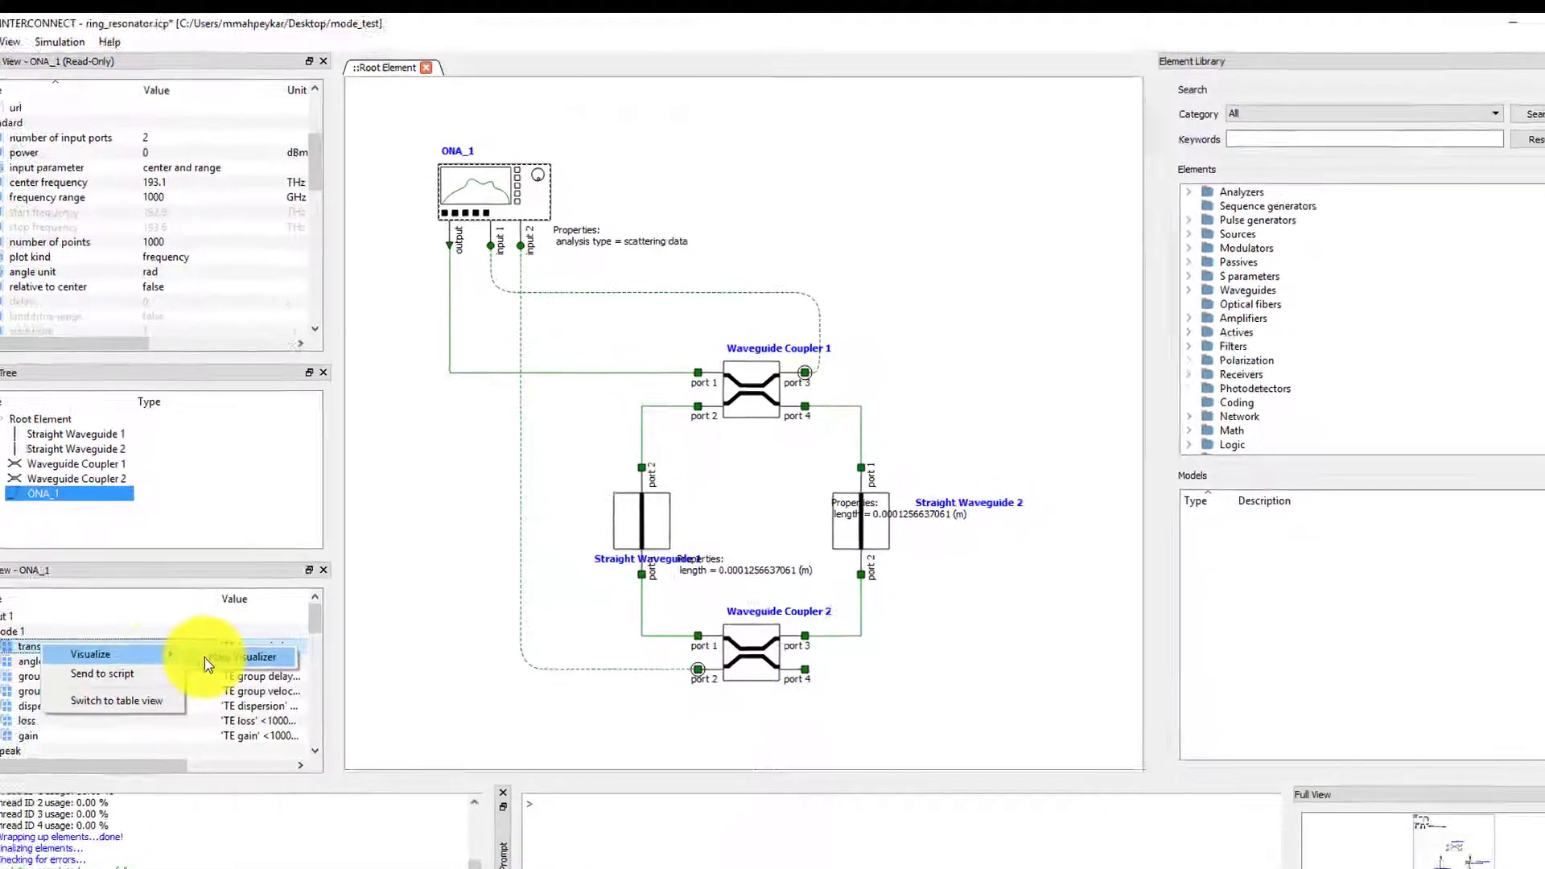
click(205, 658)
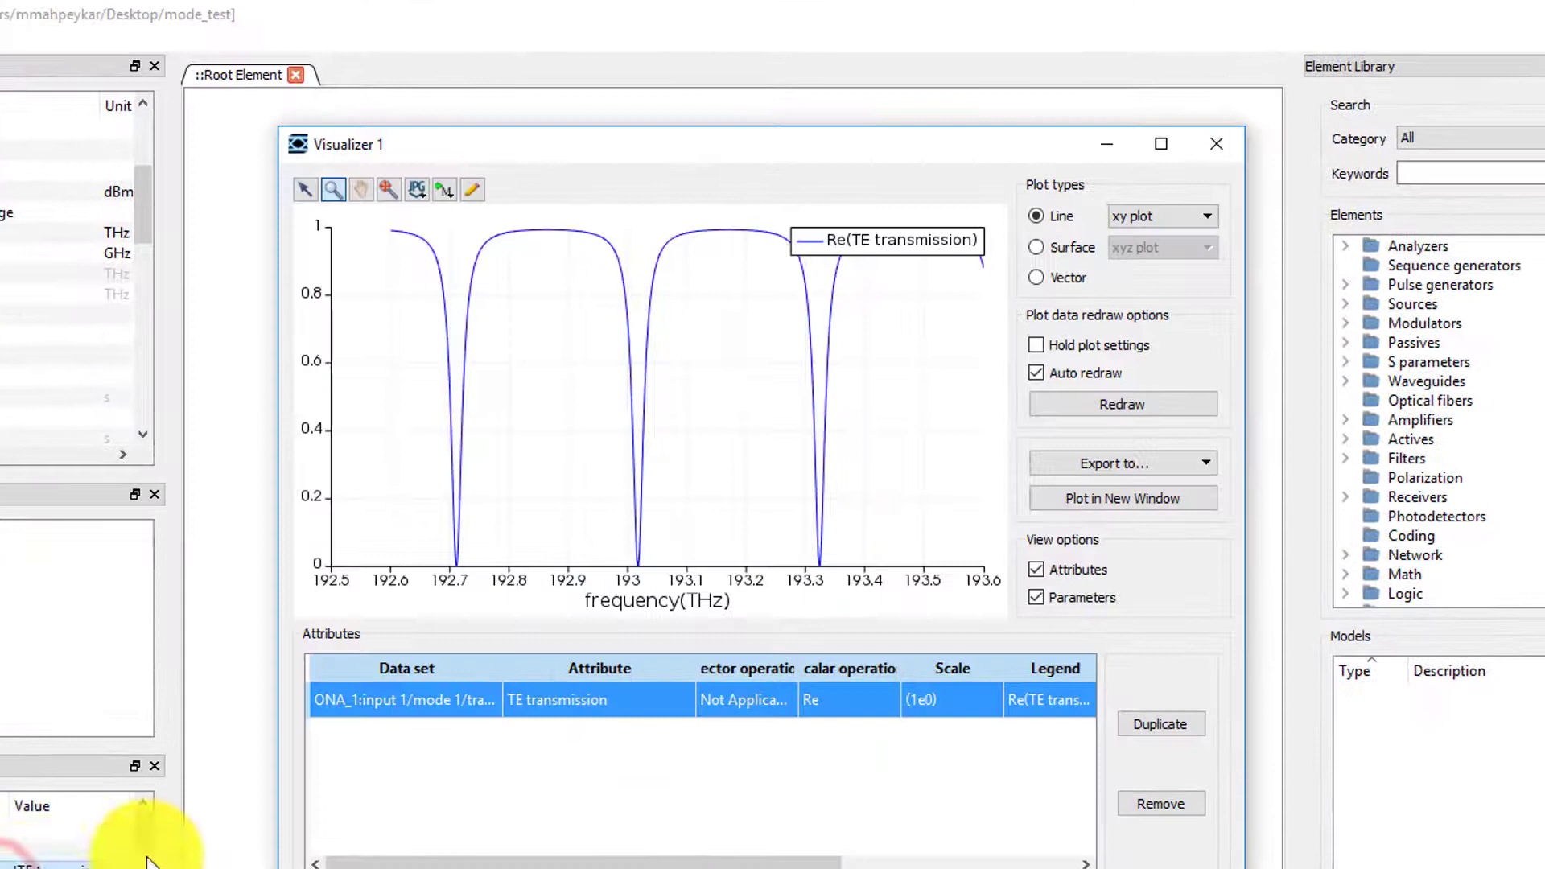
click(853, 704)
click(853, 703)
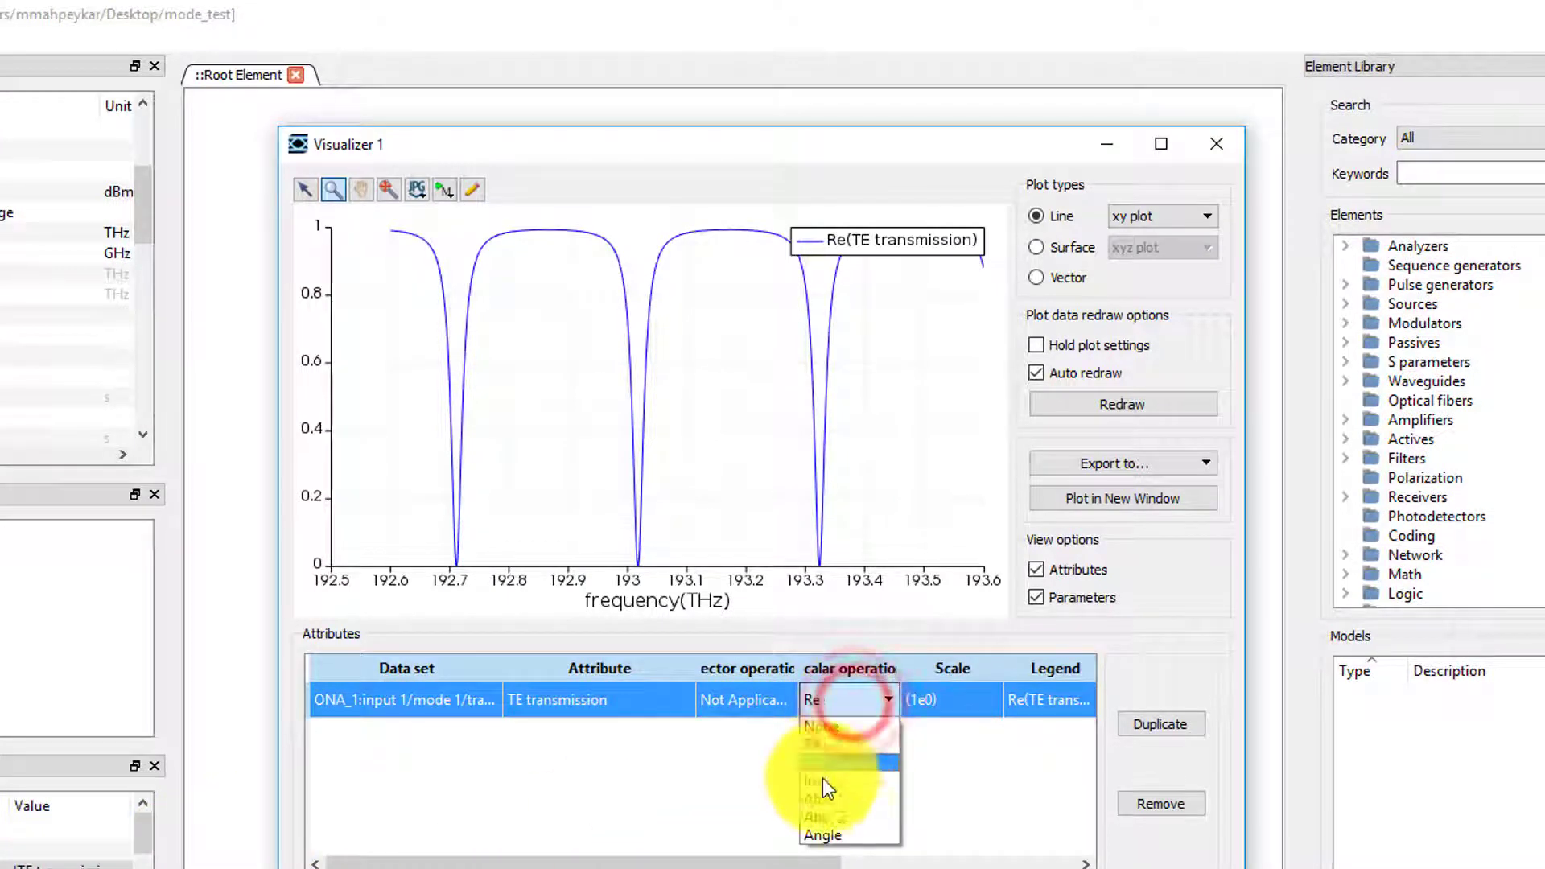
click(824, 813)
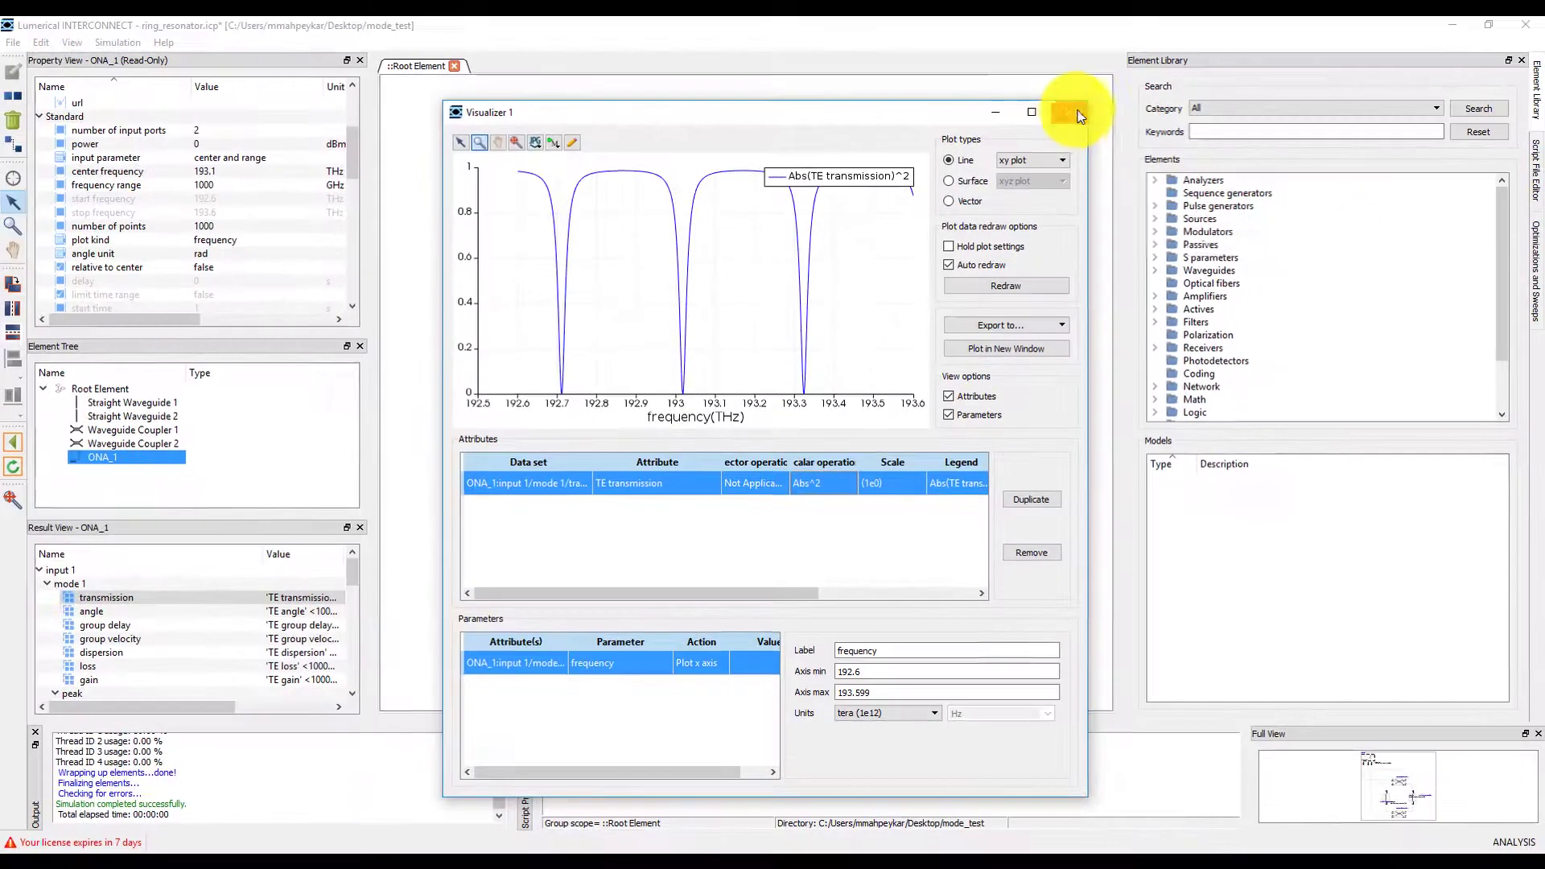
click(1152, 129)
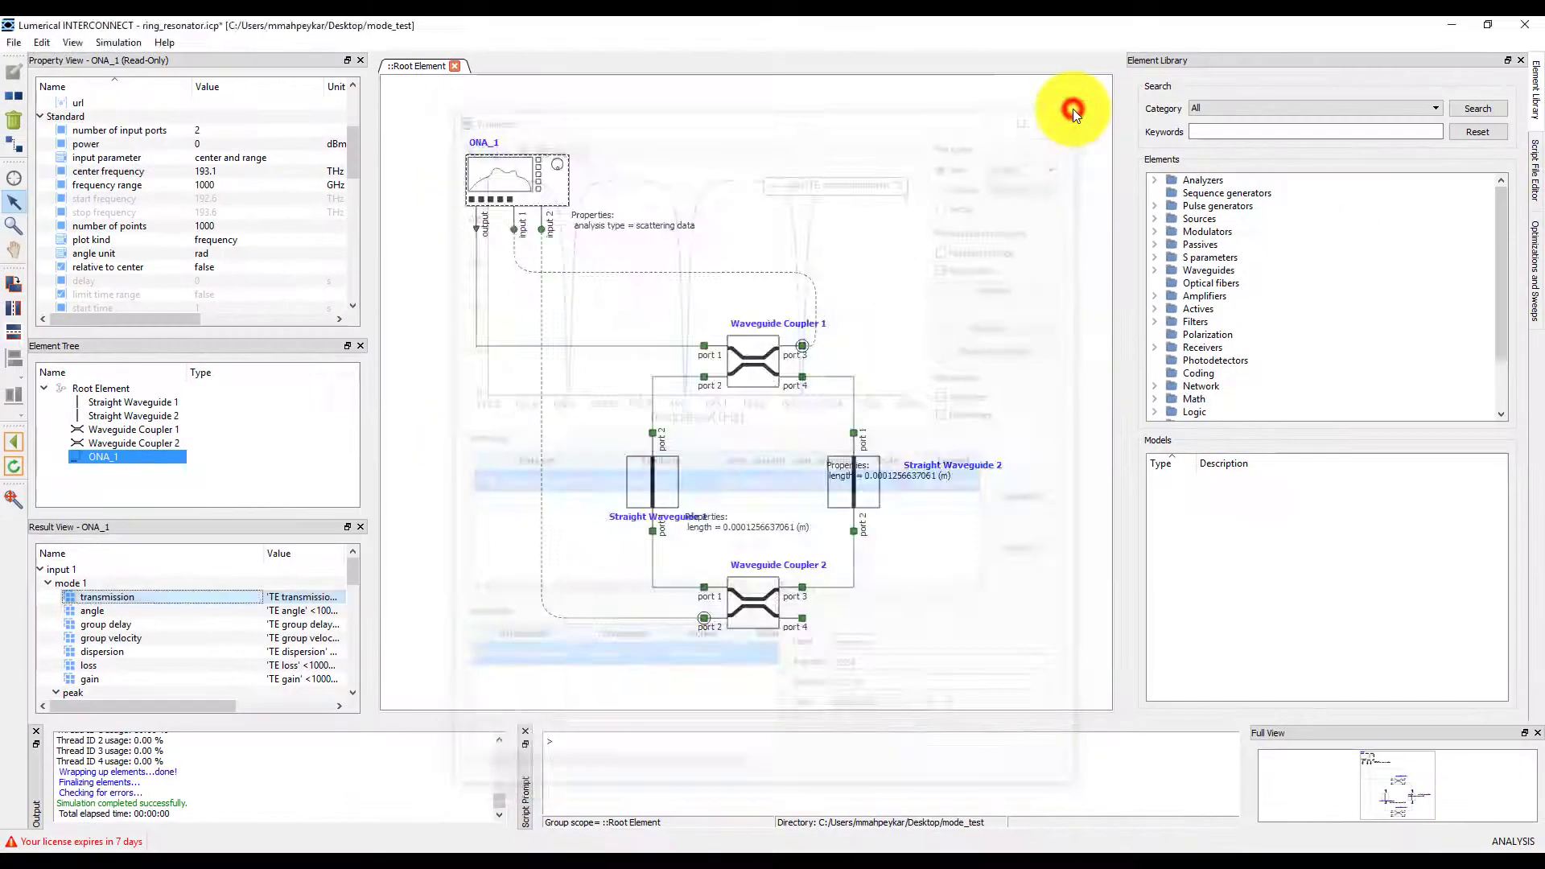
Back in design mode, place an Optical Modulator Measured element (OM_1) from Modulators > Optical beside the ring.
click(15, 443)
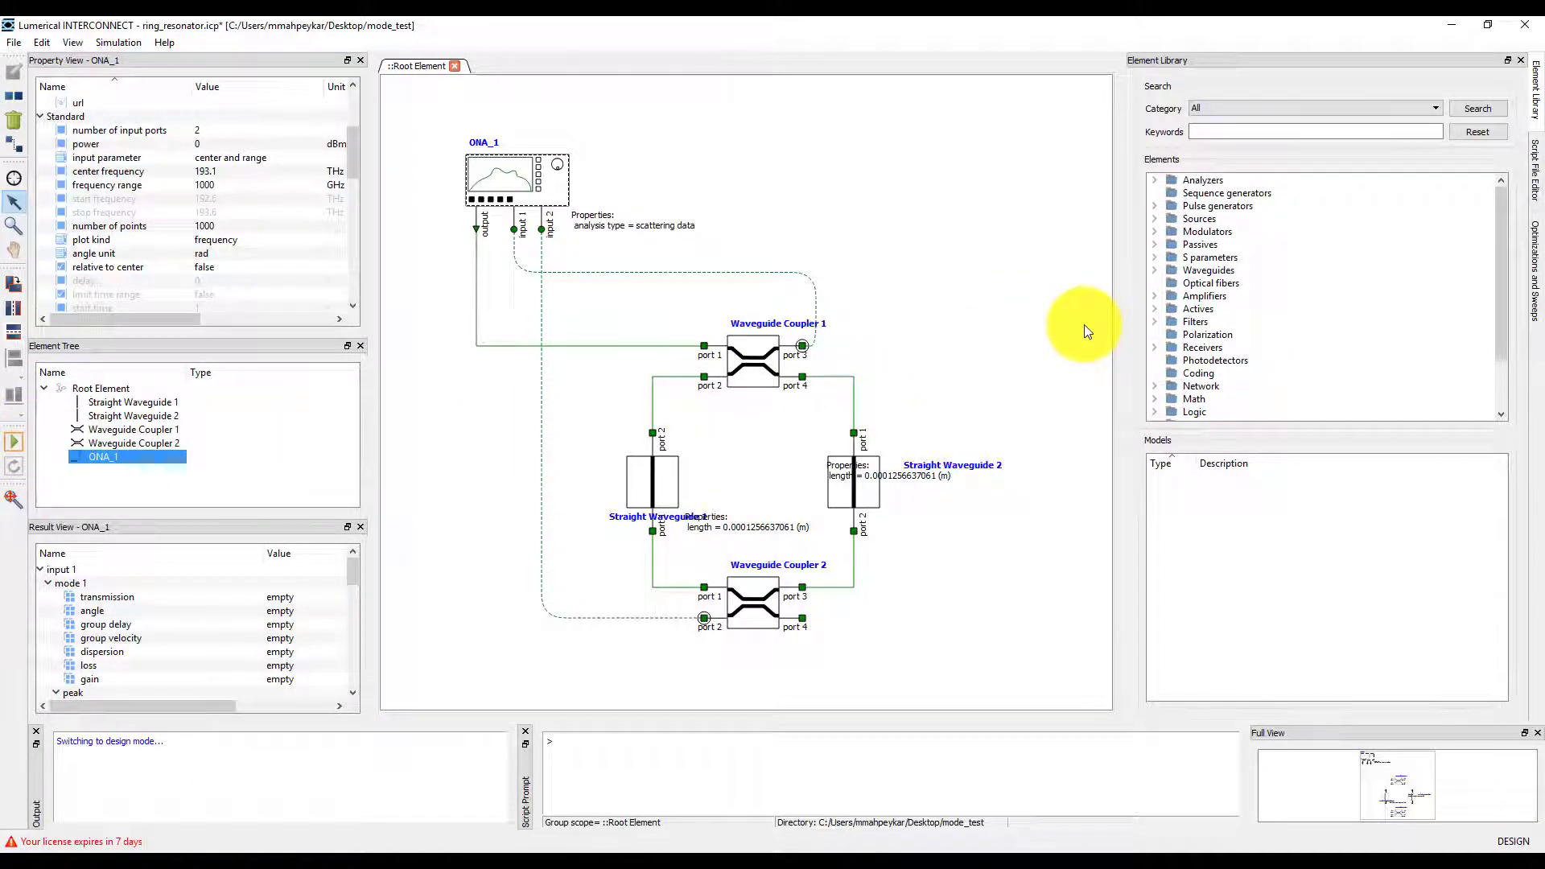
click(1154, 232)
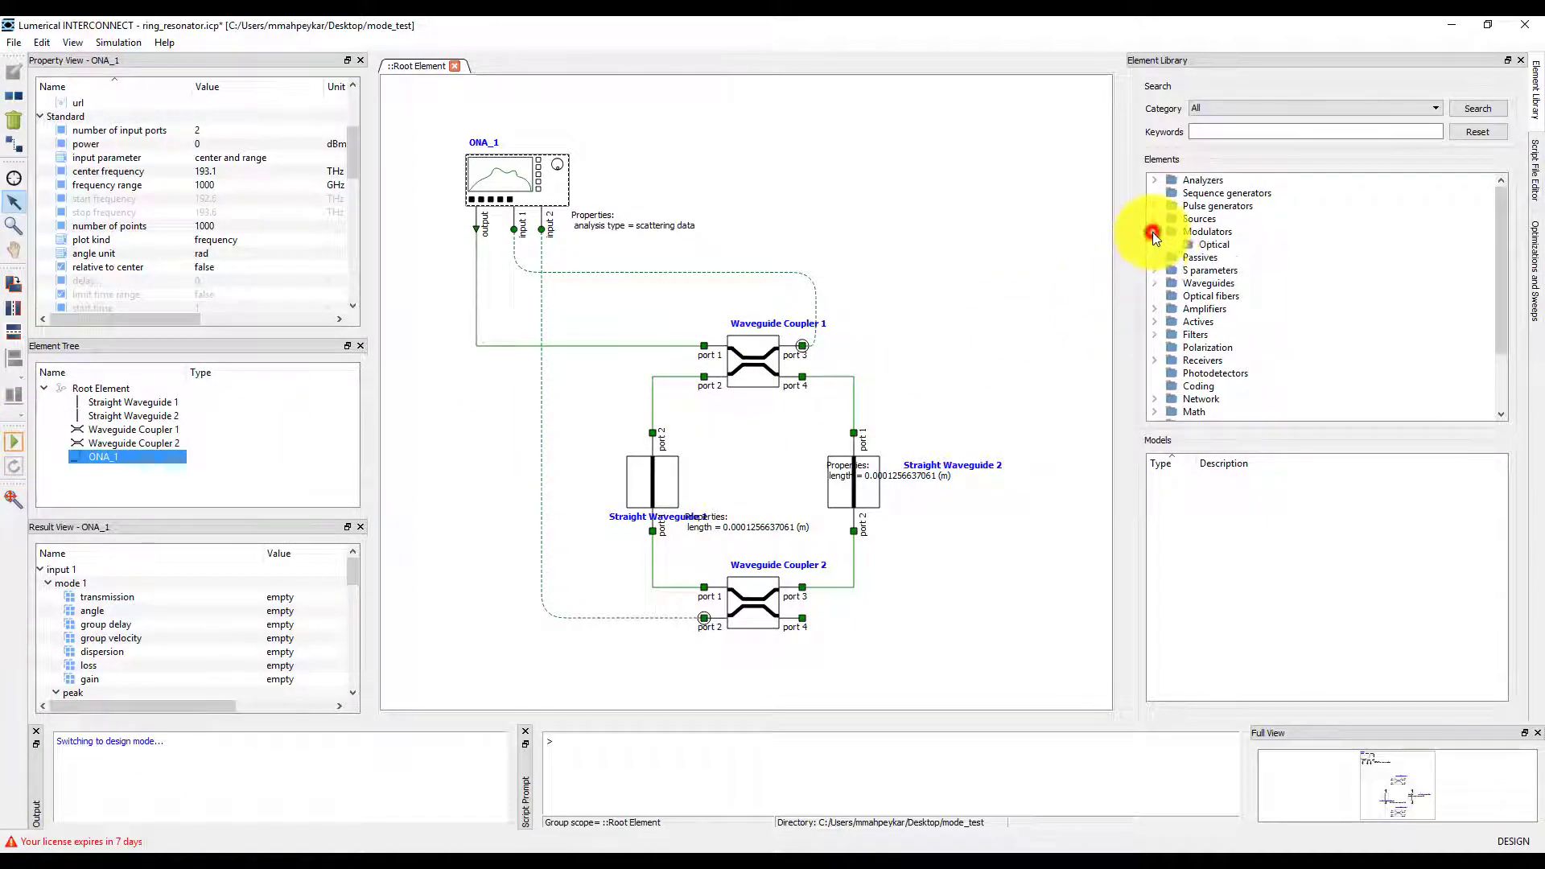
click(1211, 245)
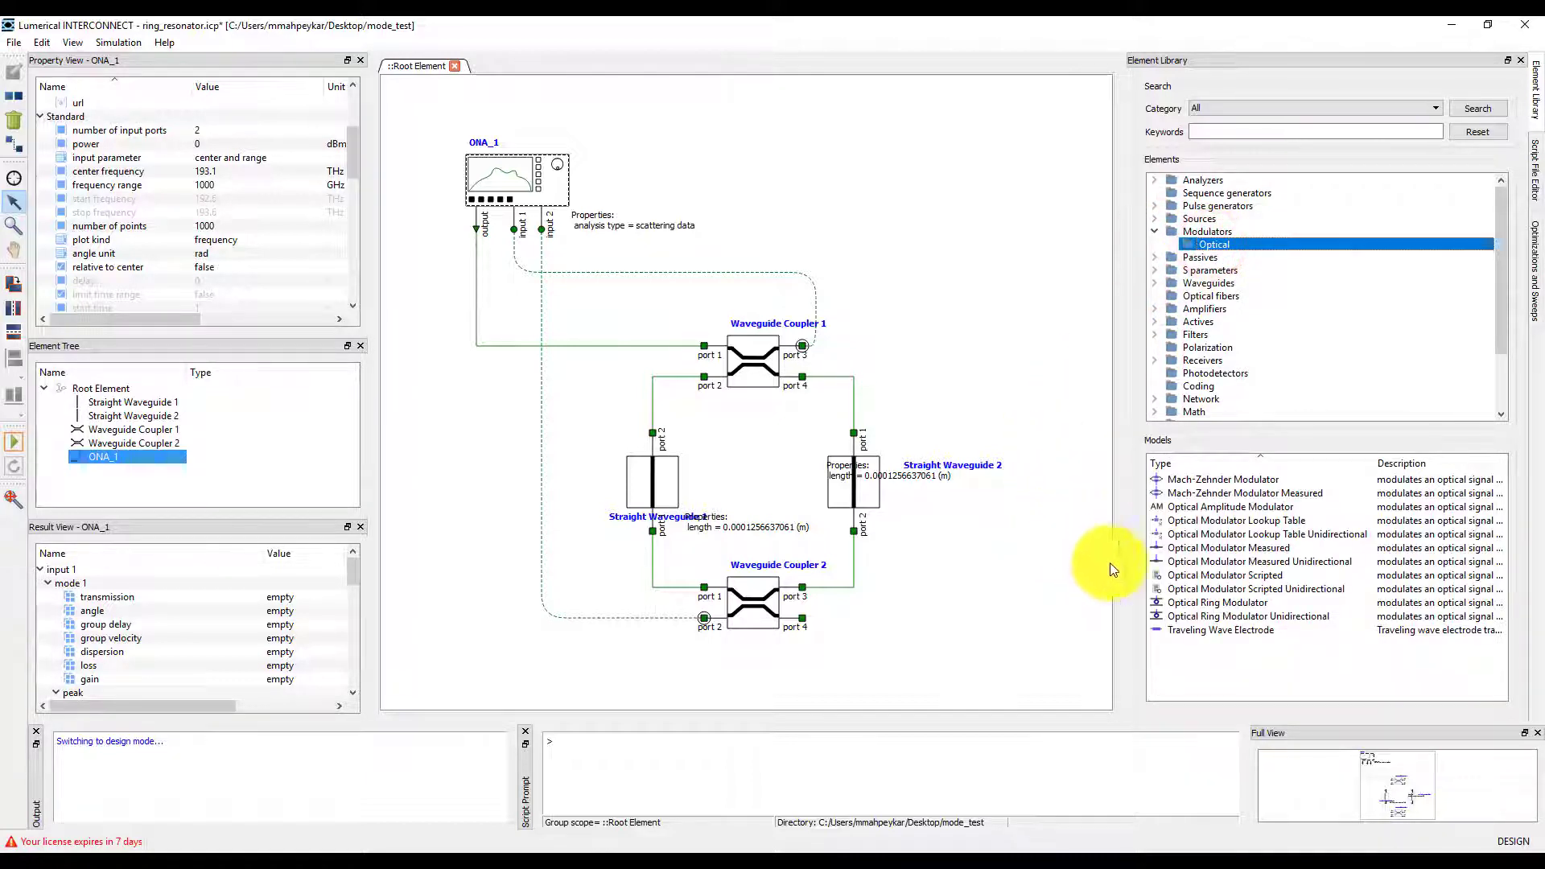
click(1207, 548)
mouse_move(1209, 552)
mouse_down()
mouse_move(1107, 410)
mouse_move(938, 346)
mouse_move(919, 372)
mouse_up()
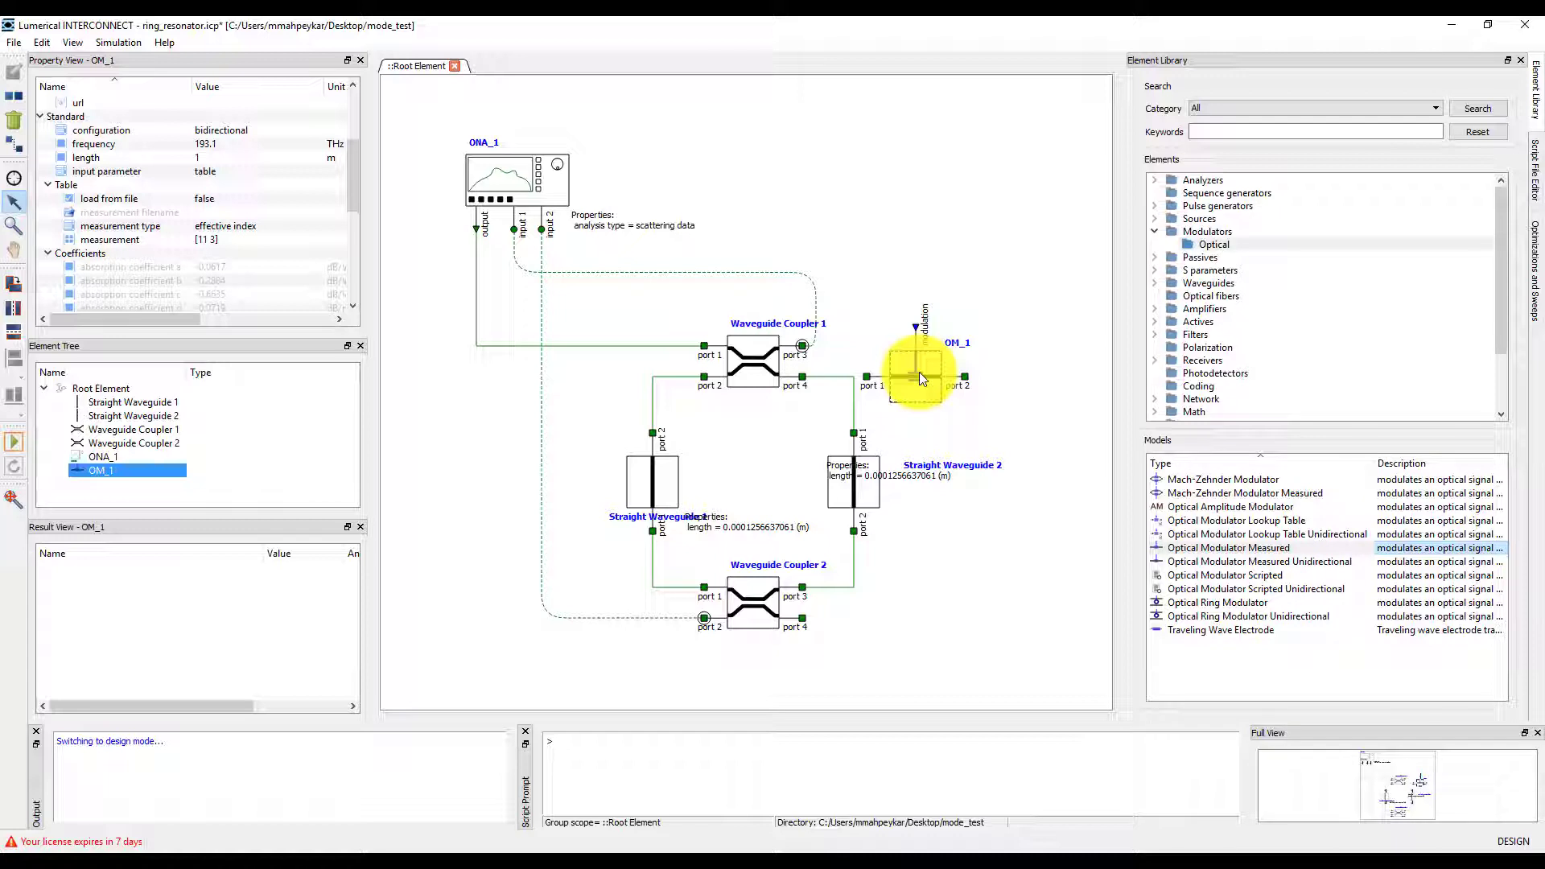
Replace the coupler port 4 link by wiring port 4 to OM_1 port 1 and OM_1 port 2 to Straight Waveguide 2.
click(856, 394)
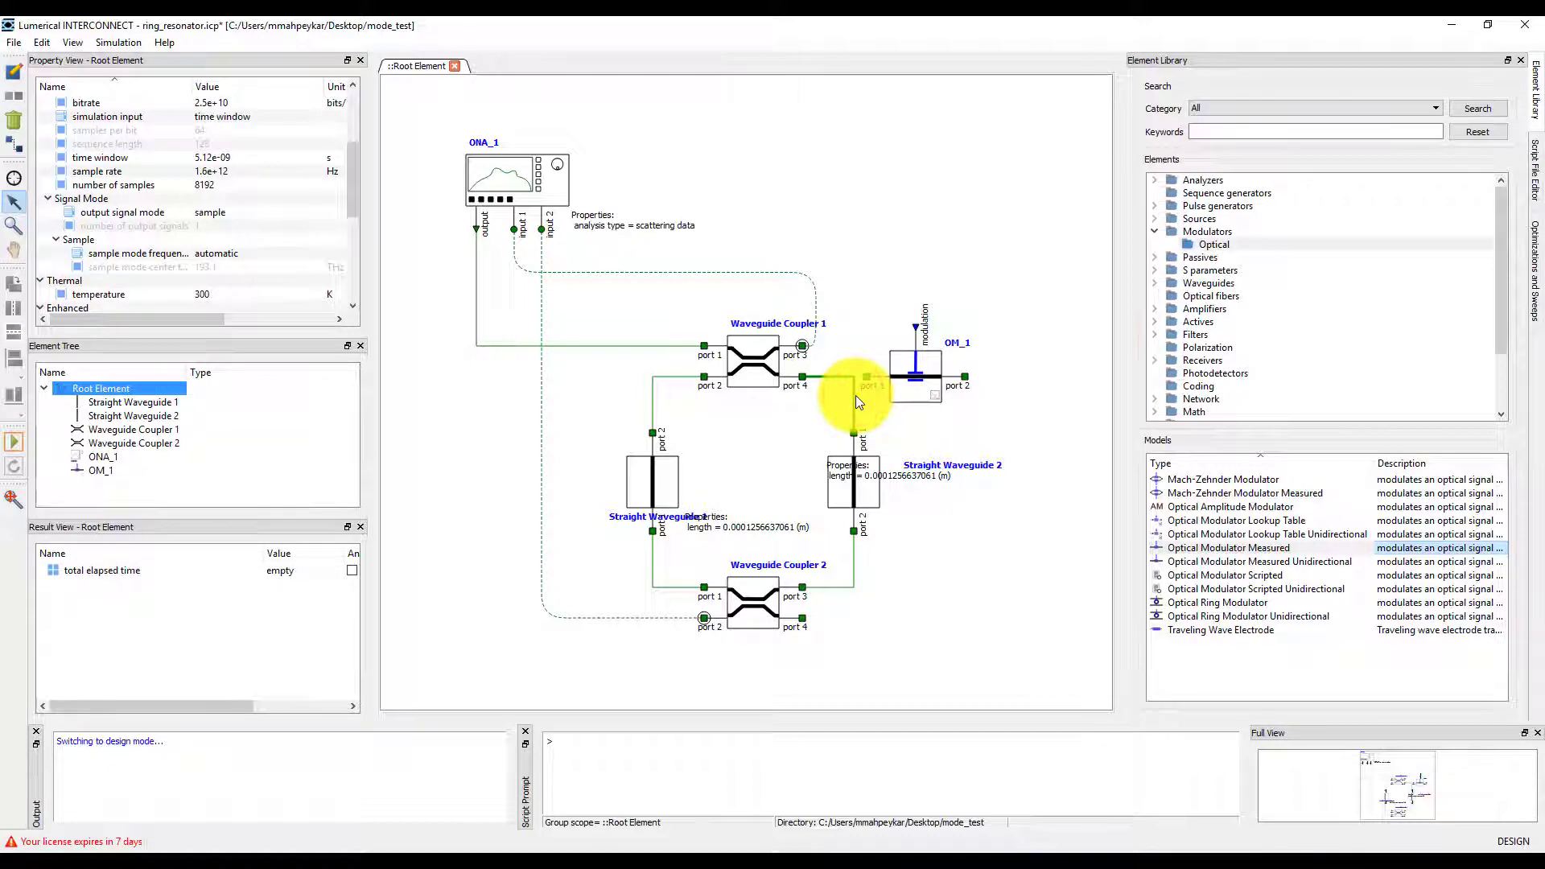
key(Delete)
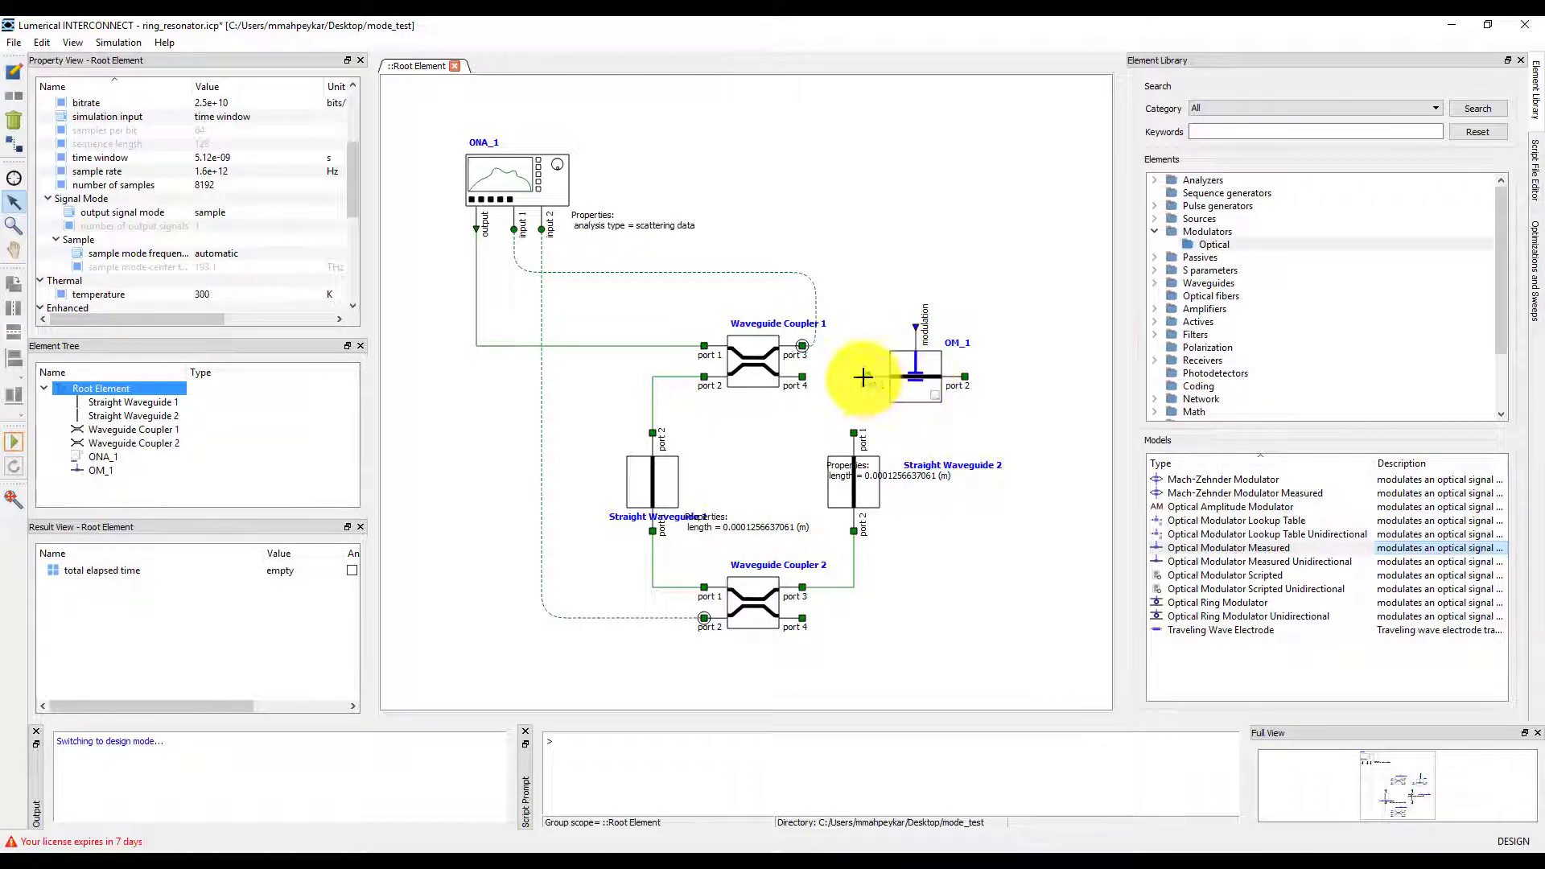
drag(862, 377, 801, 377)
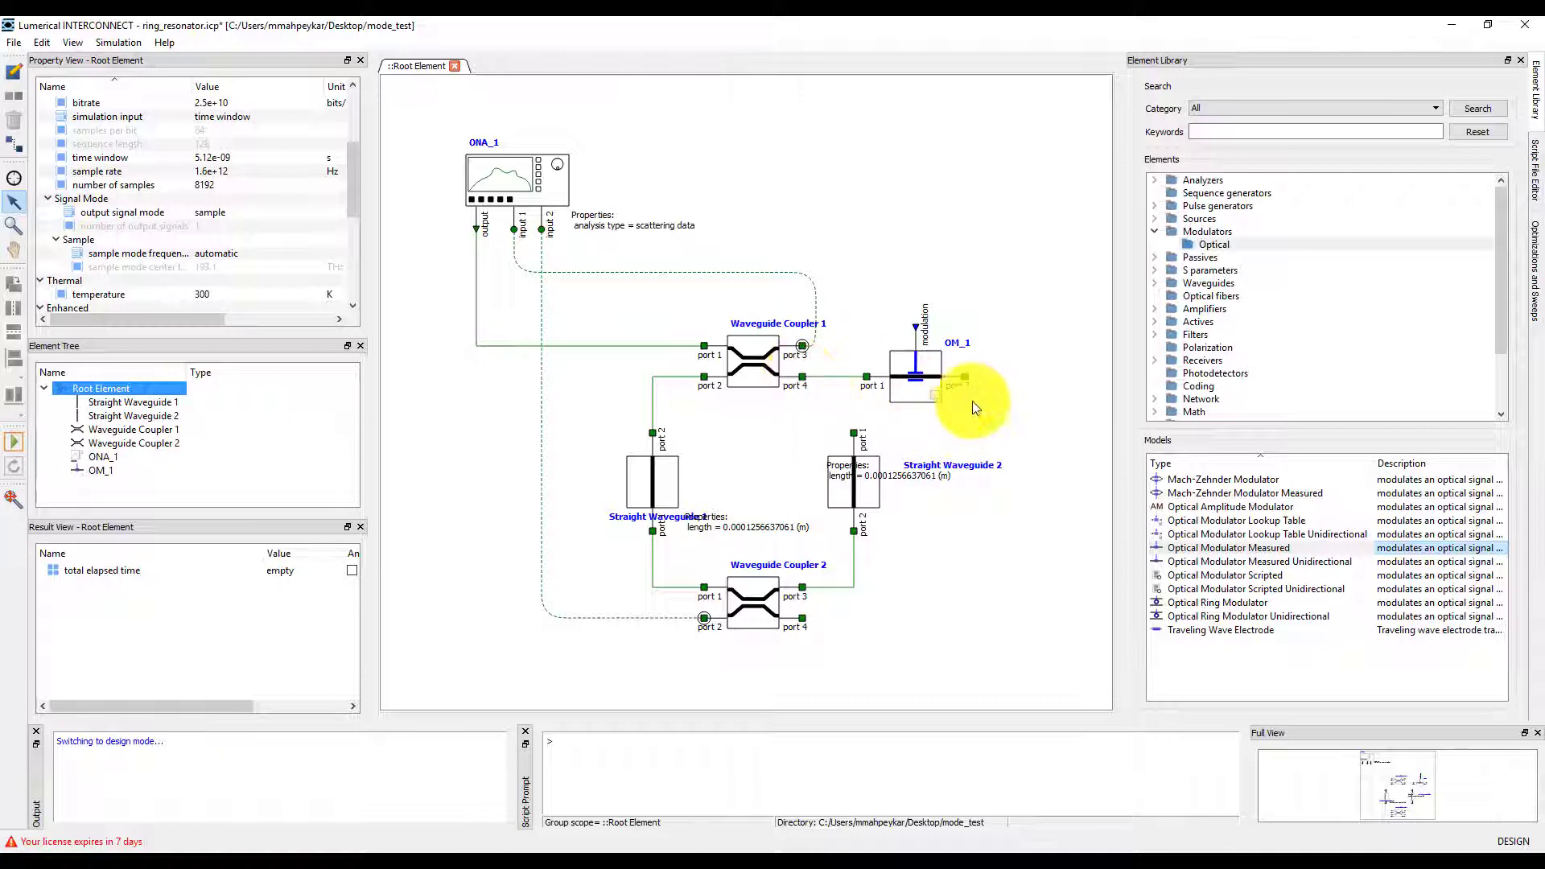
mouse_move(964, 376)
mouse_down()
mouse_move(952, 407)
mouse_move(854, 433)
mouse_up()
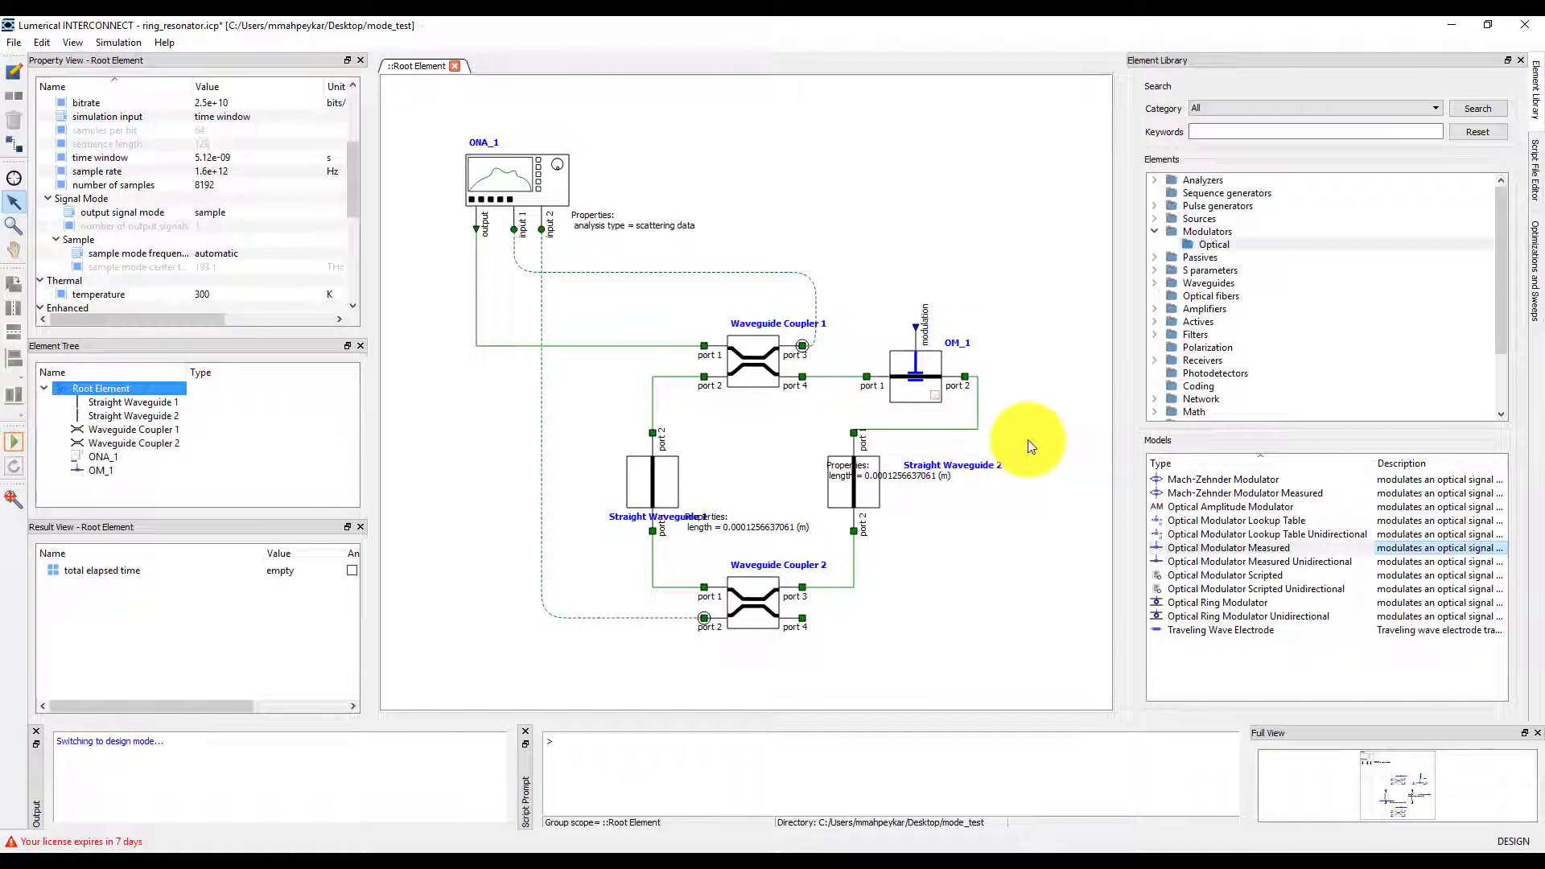
Place a DC Source (DC_1) from Sources > Electrical above OM_1 to drive its modulation input.
click(1154, 218)
click(1213, 232)
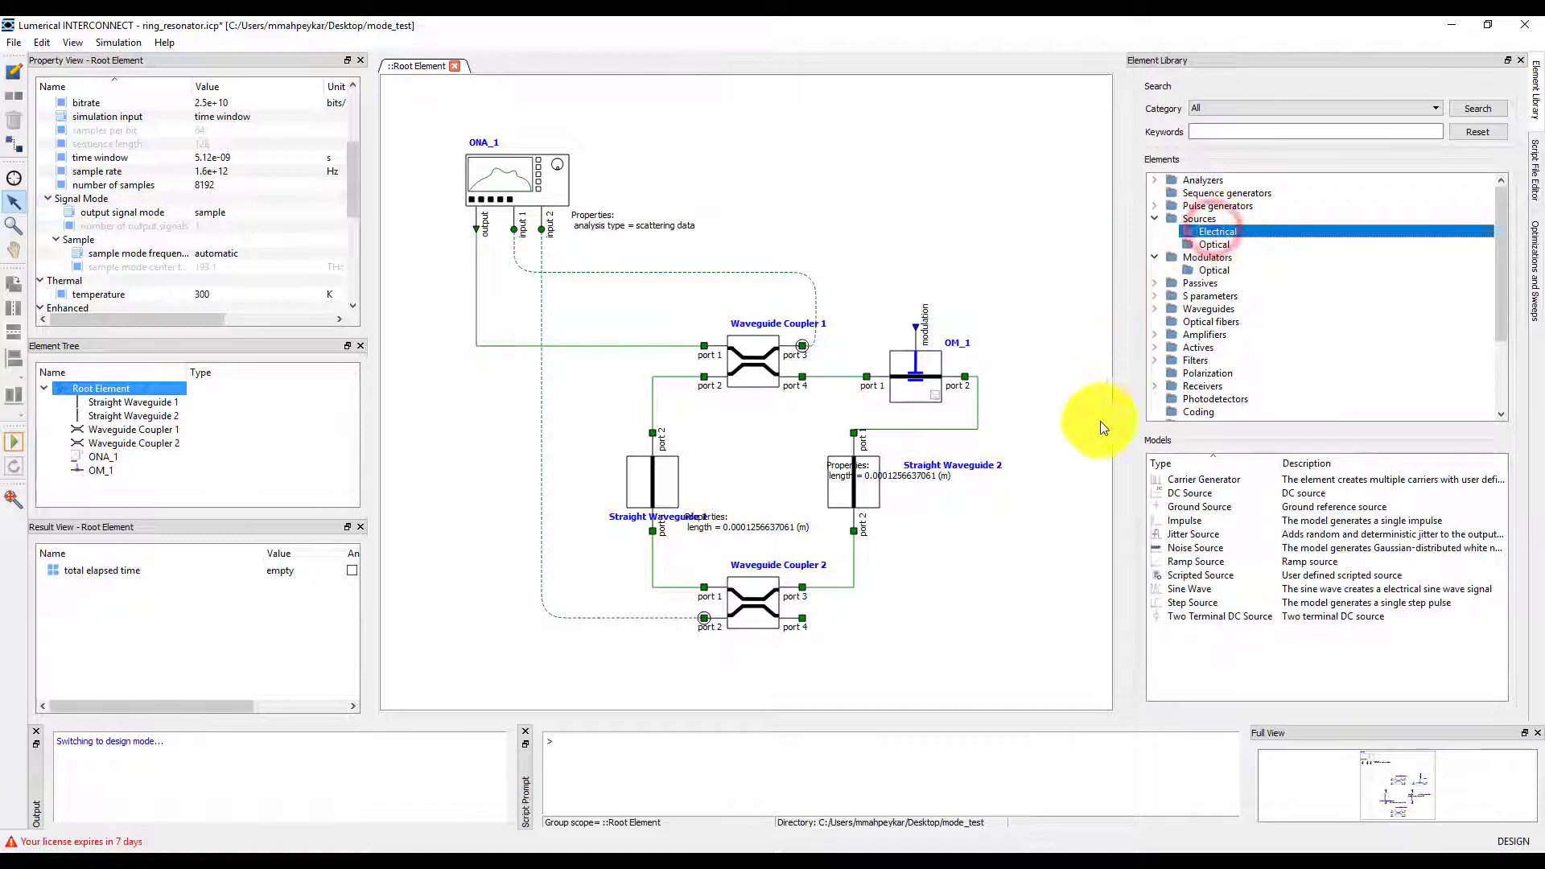
click(1181, 492)
drag(1182, 493, 915, 327)
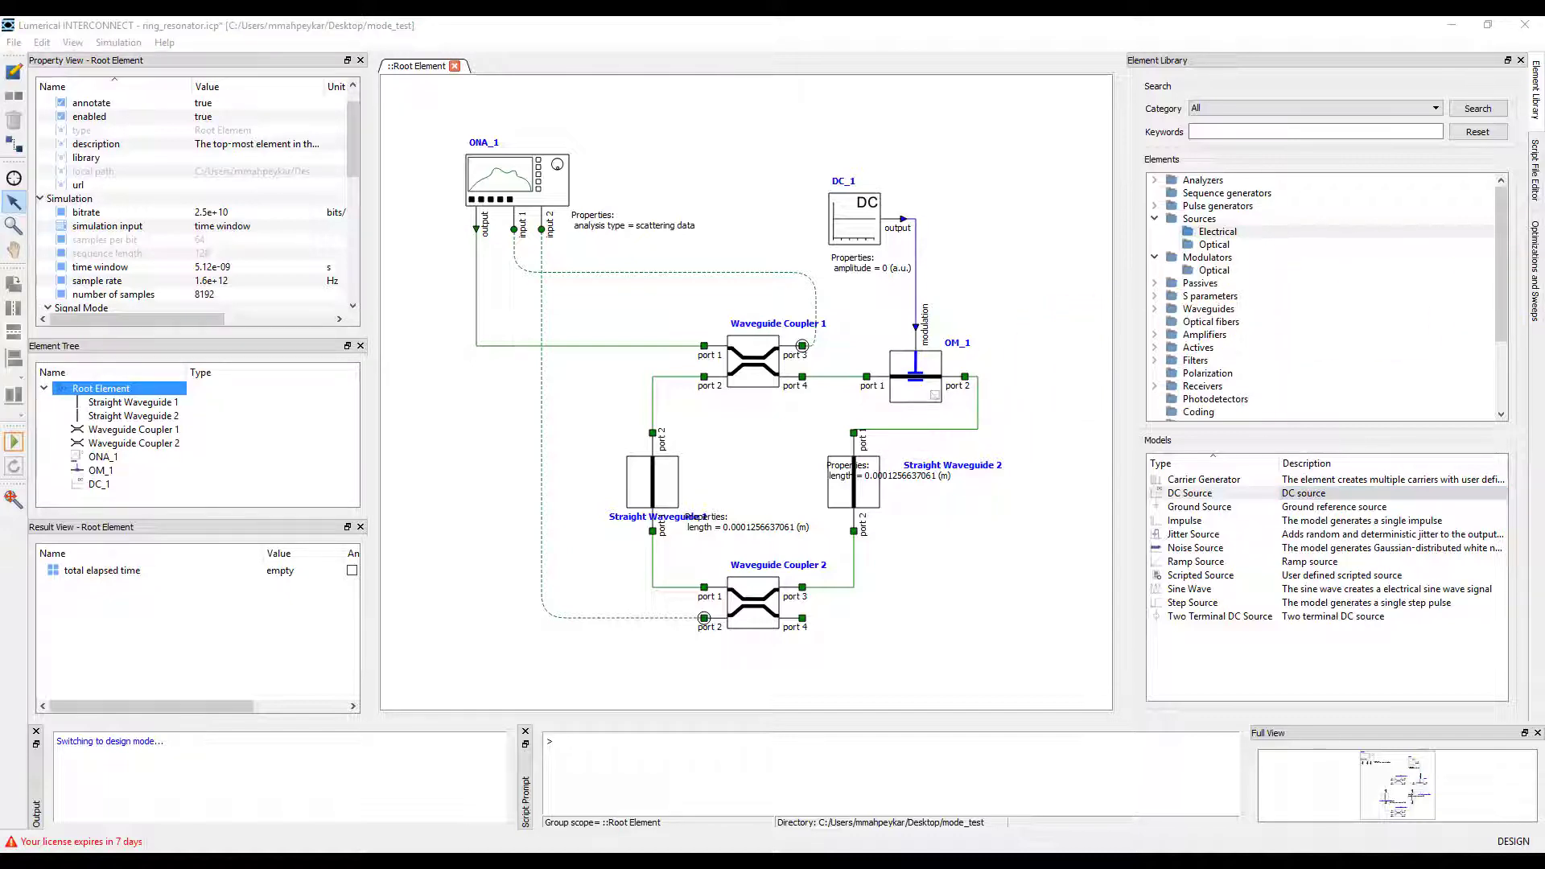
Switch OM_1's length unit to um and enter the expression 0.8'1*pi*4, giving 201.062 um.
click(927, 361)
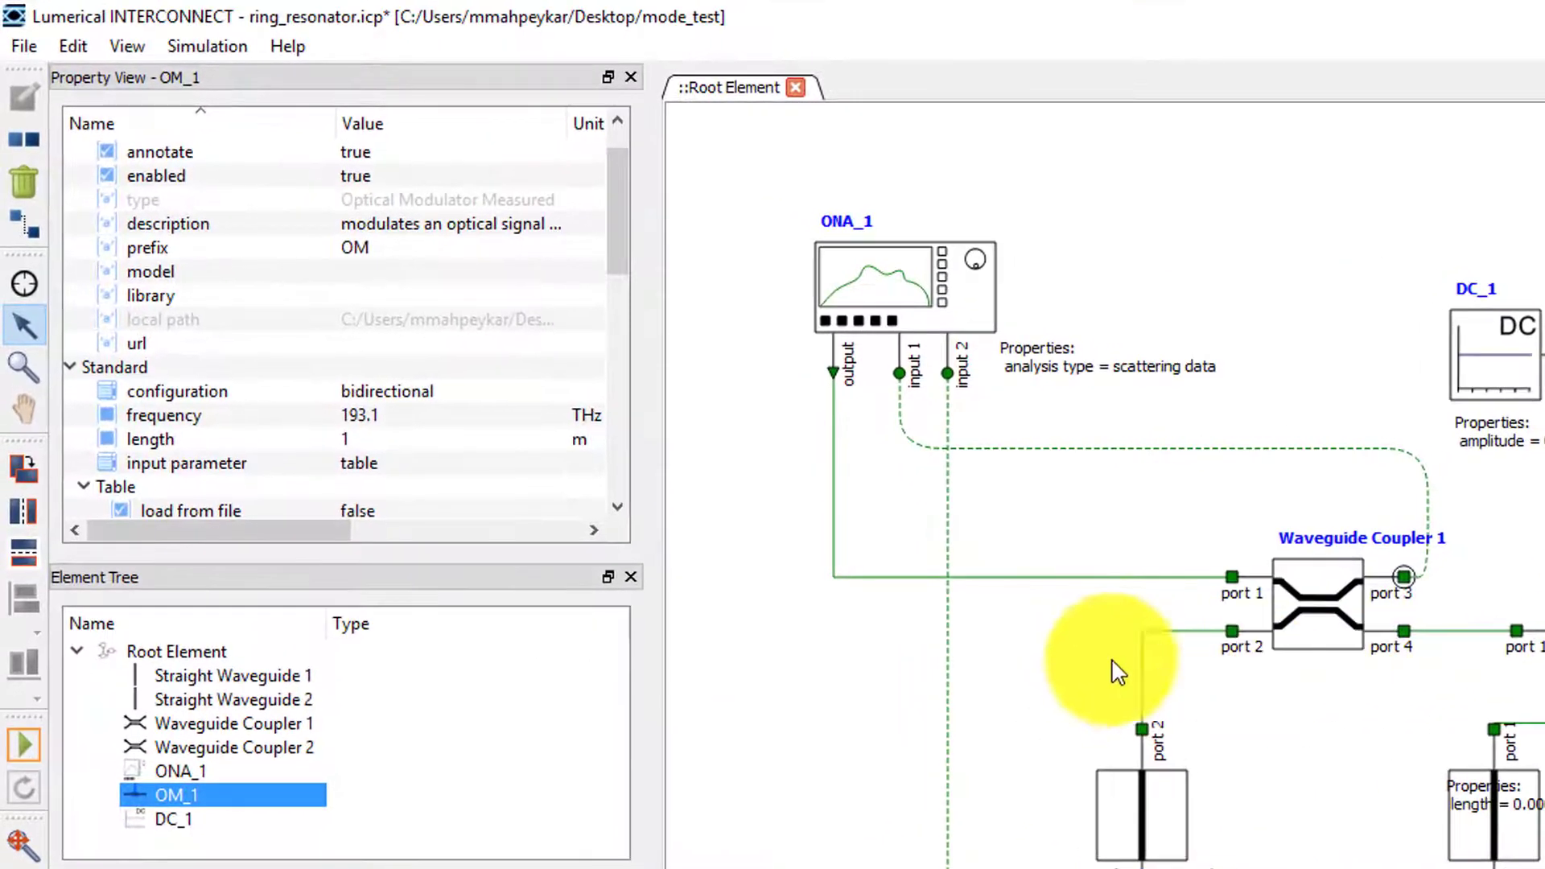
click(581, 441)
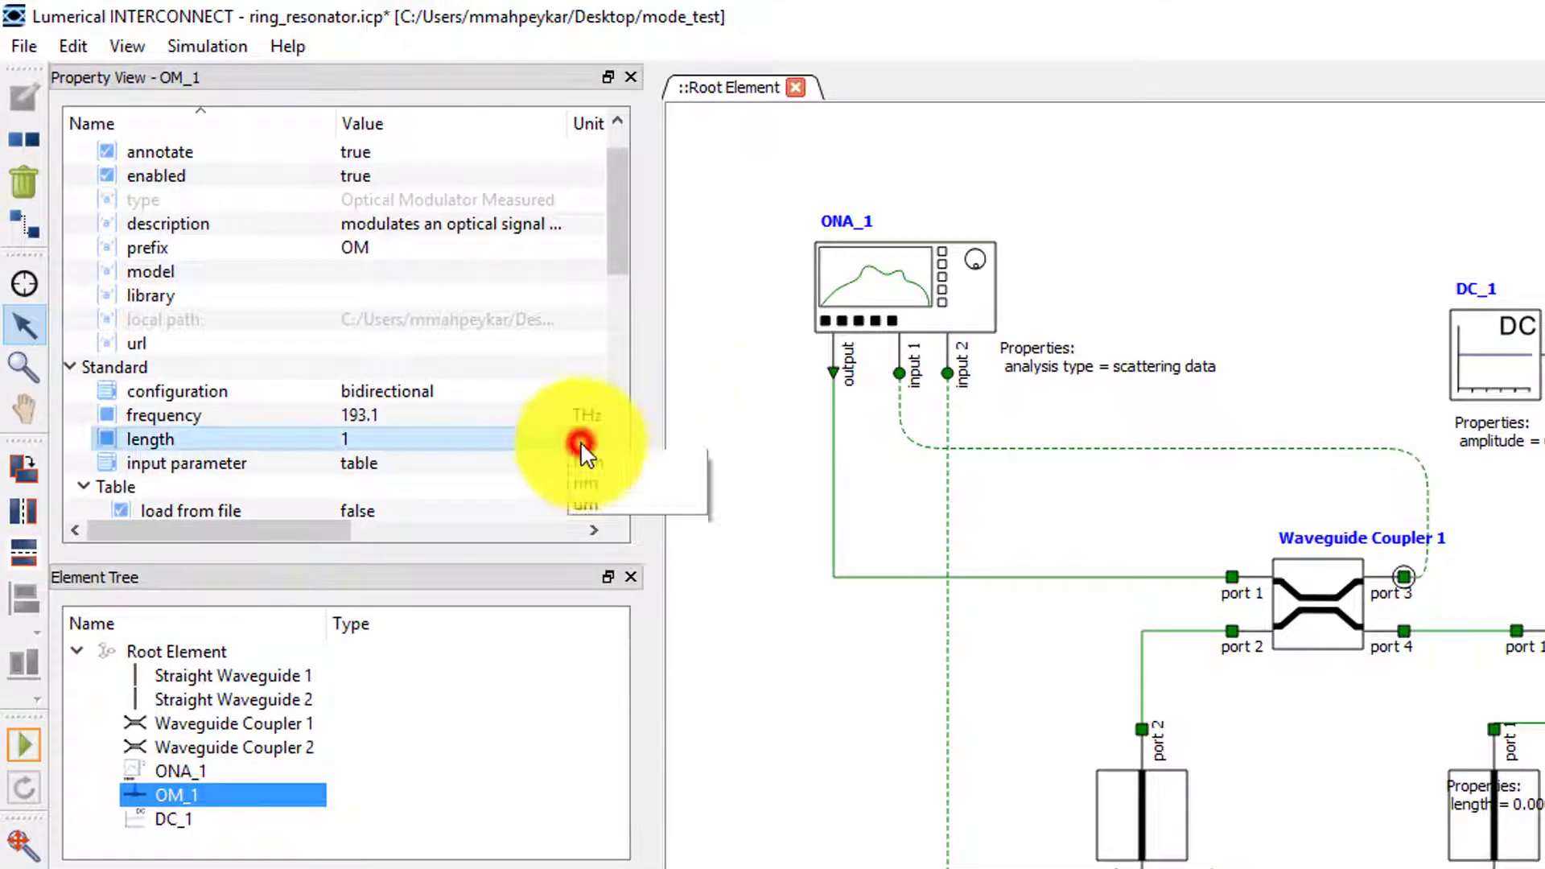
click(588, 565)
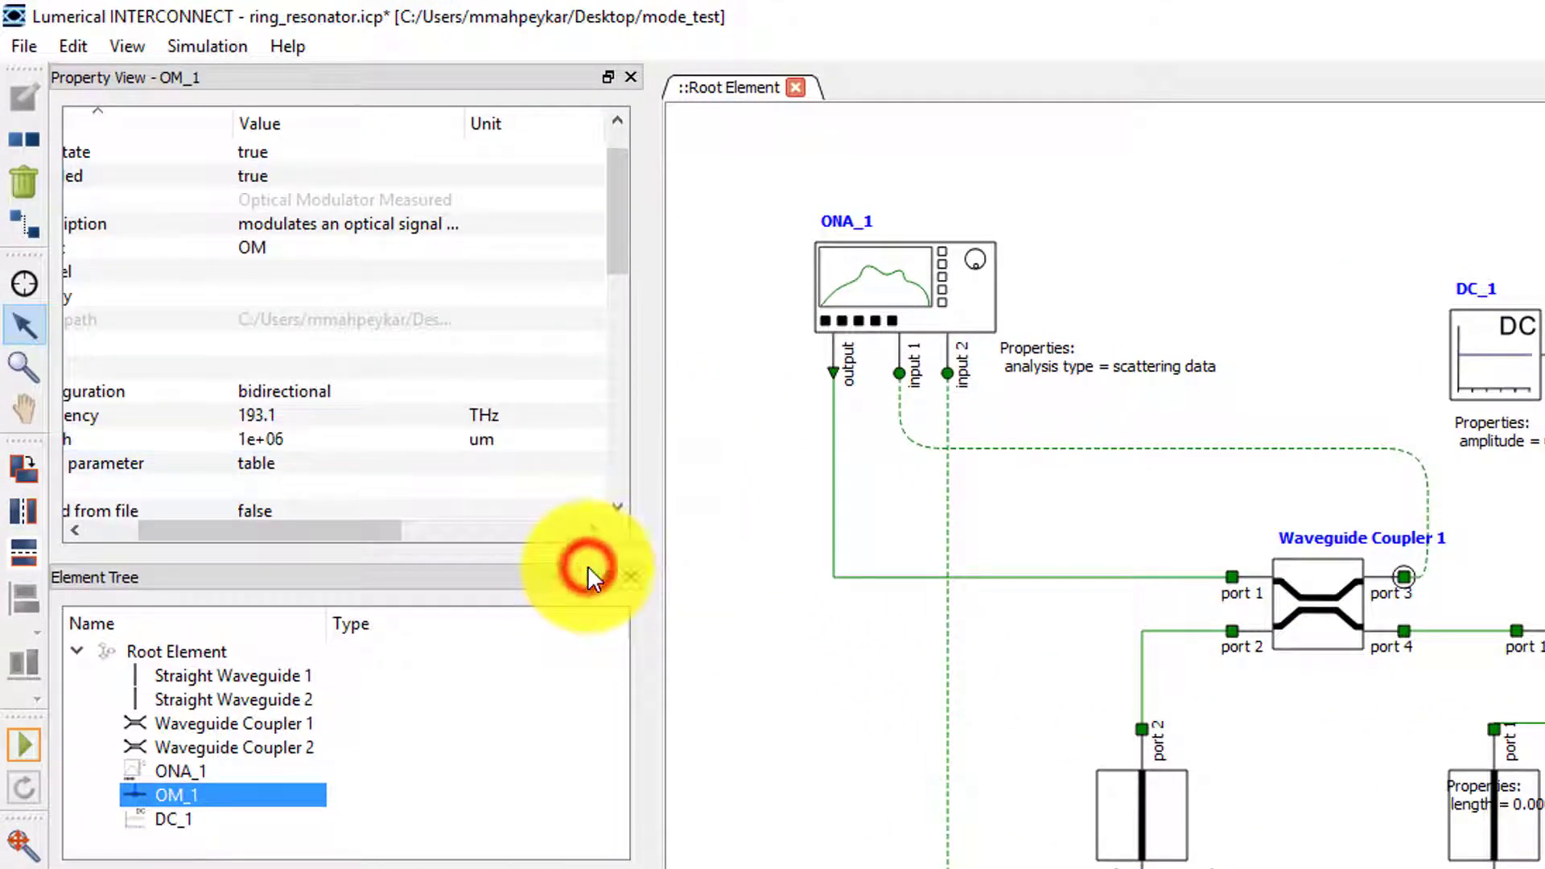
click(291, 443)
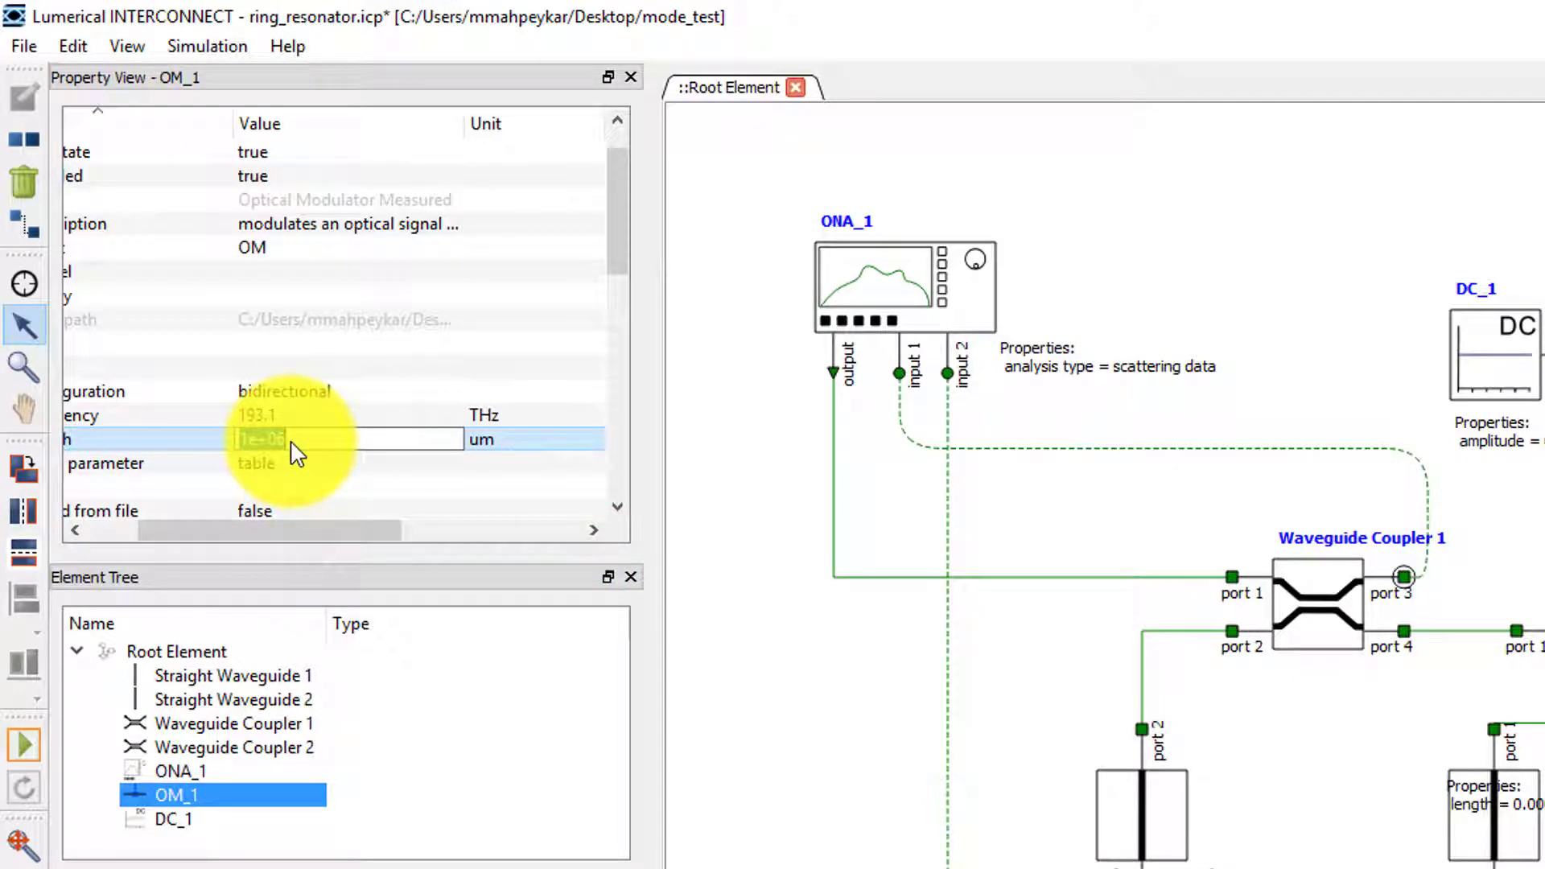
text(0.8)
text(')
text(1)
text(*pi)
text(*40)
key(Return)
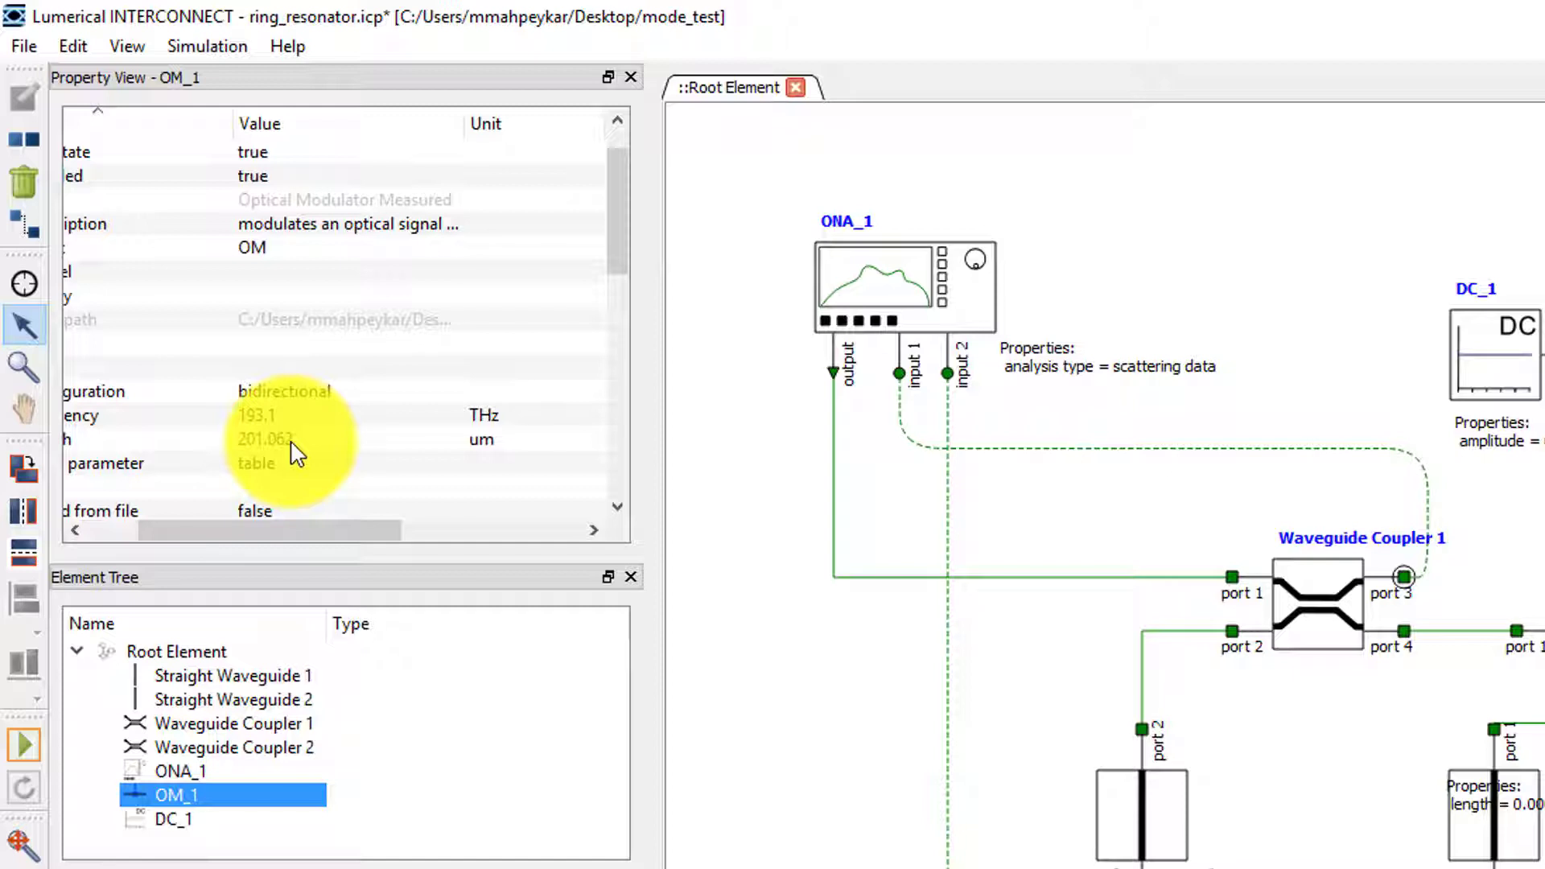
Keep OM_1's measurement type as effective index and open its measurement table in the Matrix editor.
drag(315, 530, 237, 527)
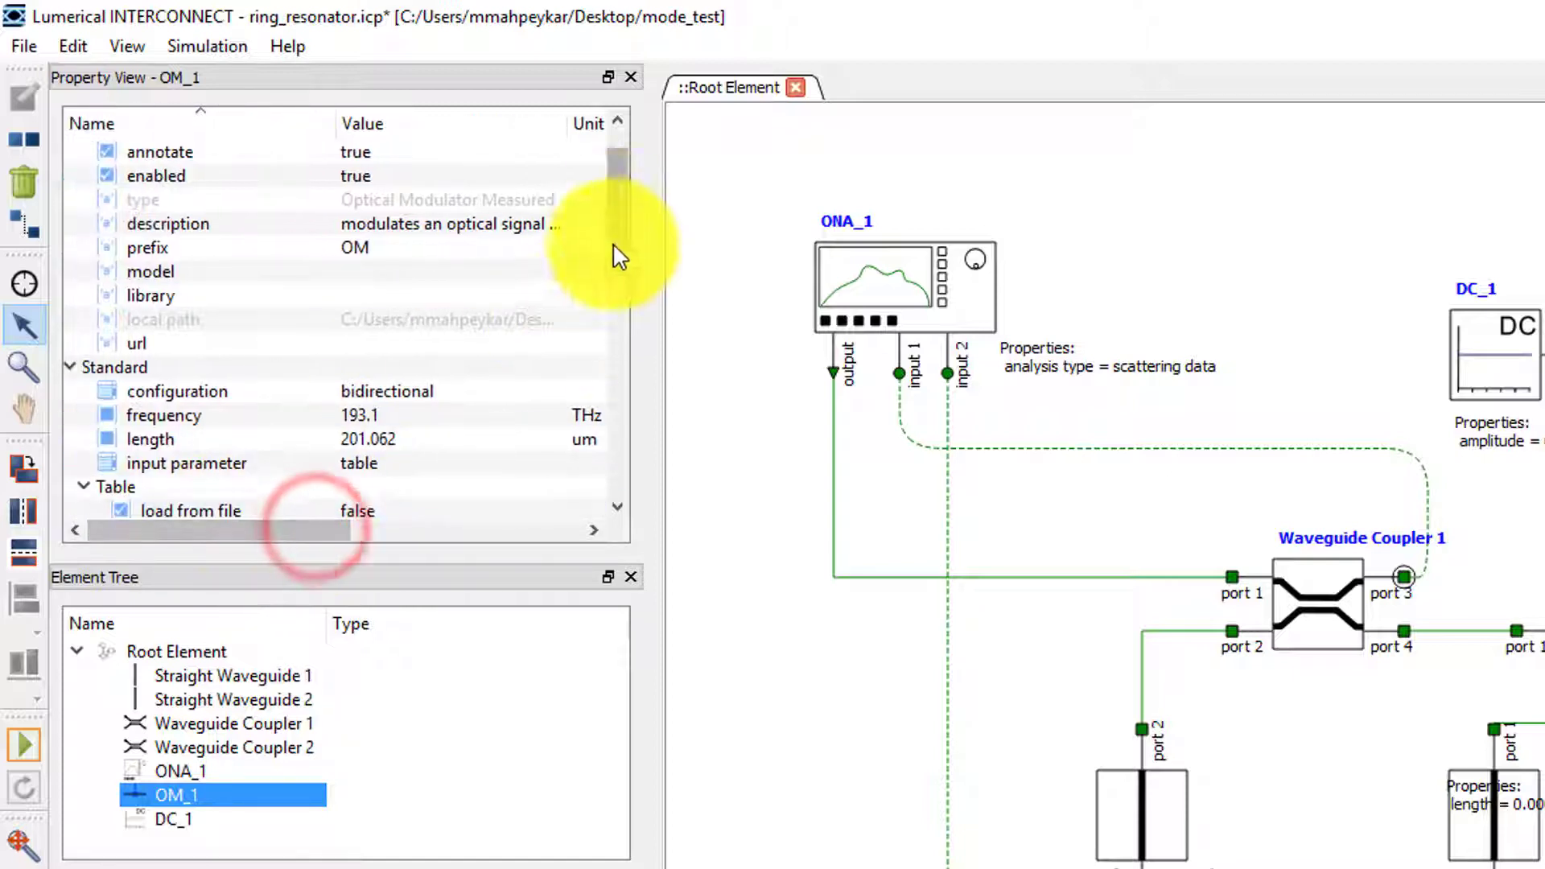
drag(614, 211, 618, 277)
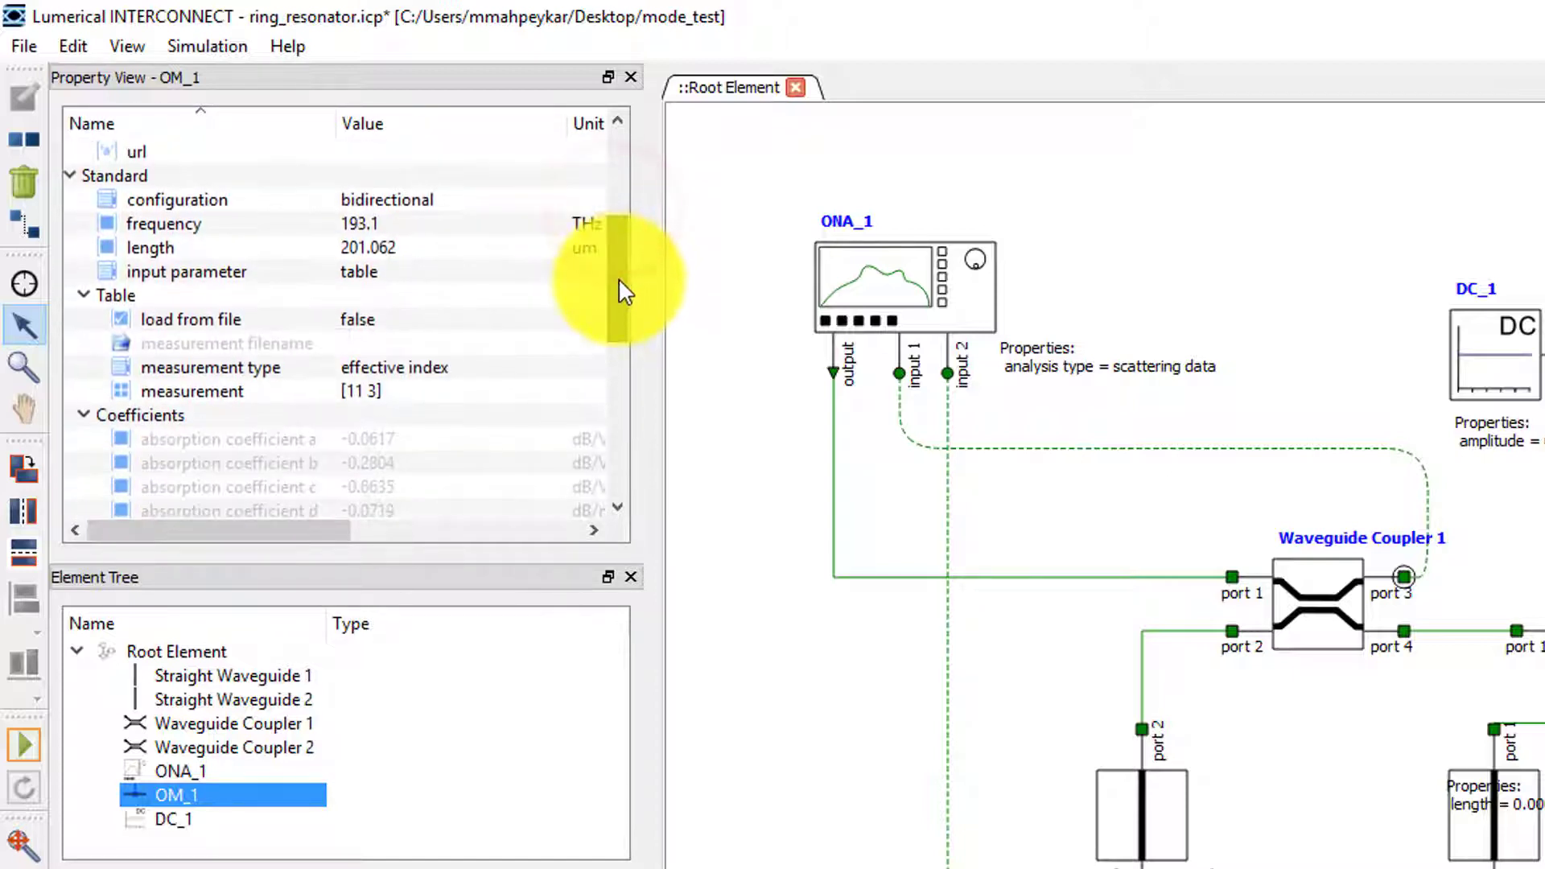
click(465, 370)
click(465, 366)
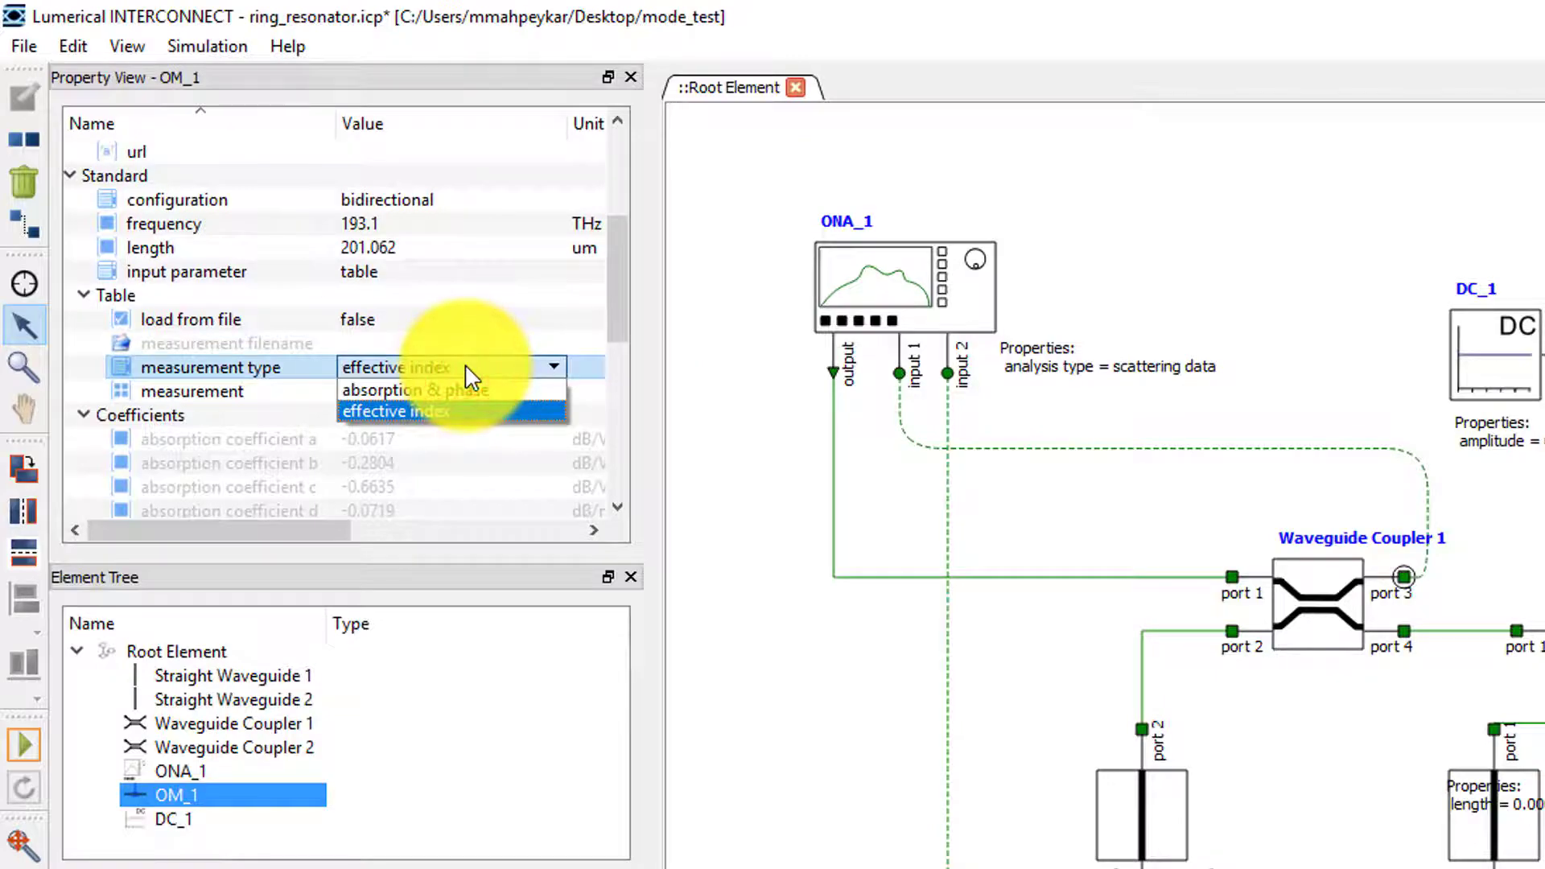
click(463, 367)
click(362, 393)
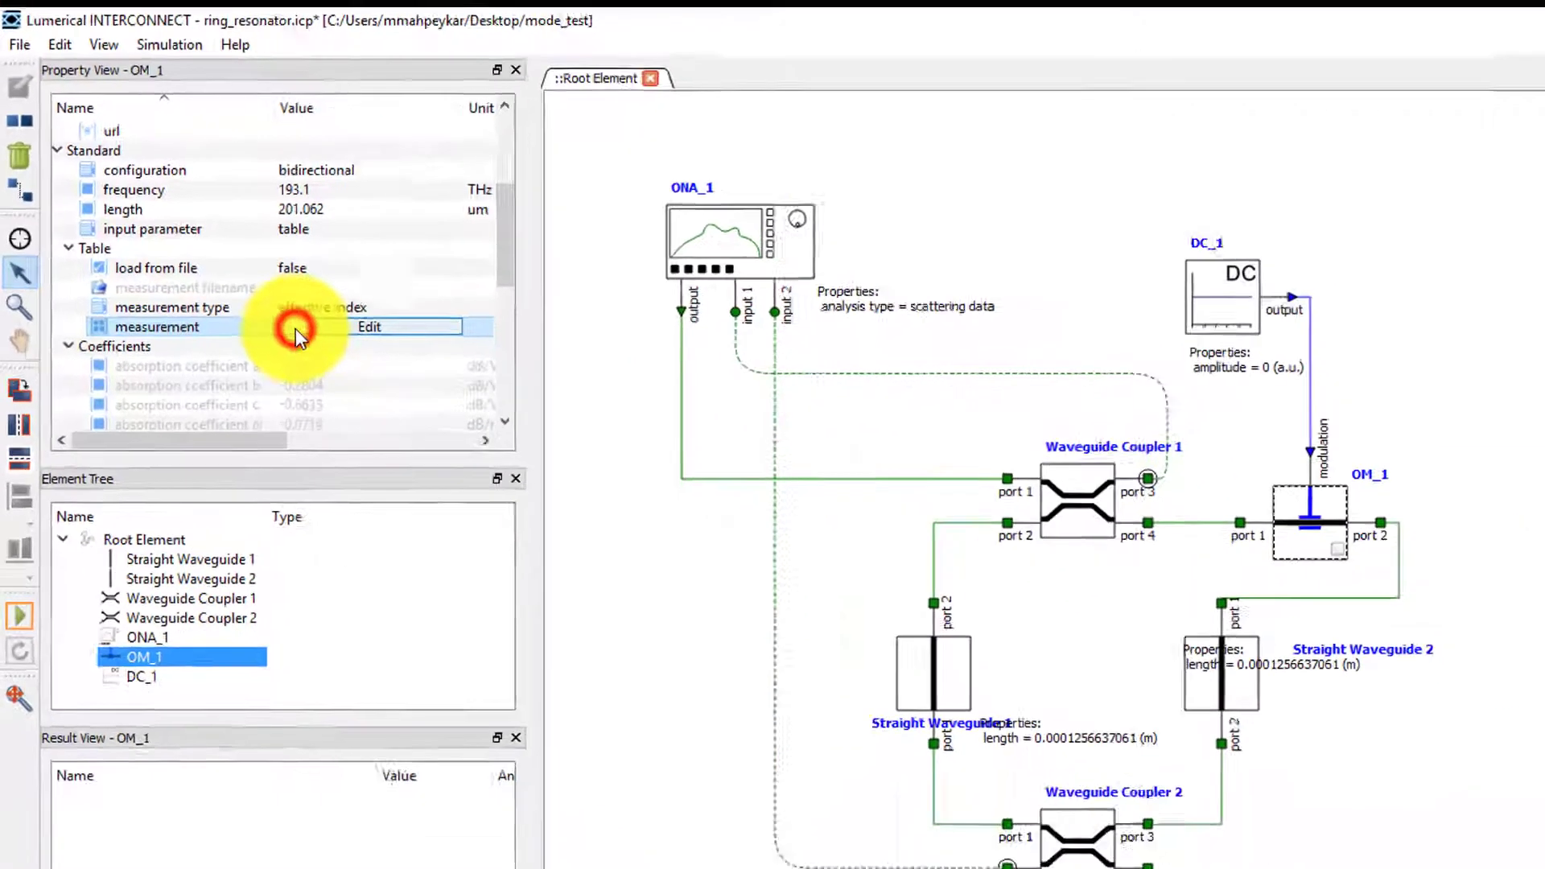
click(296, 328)
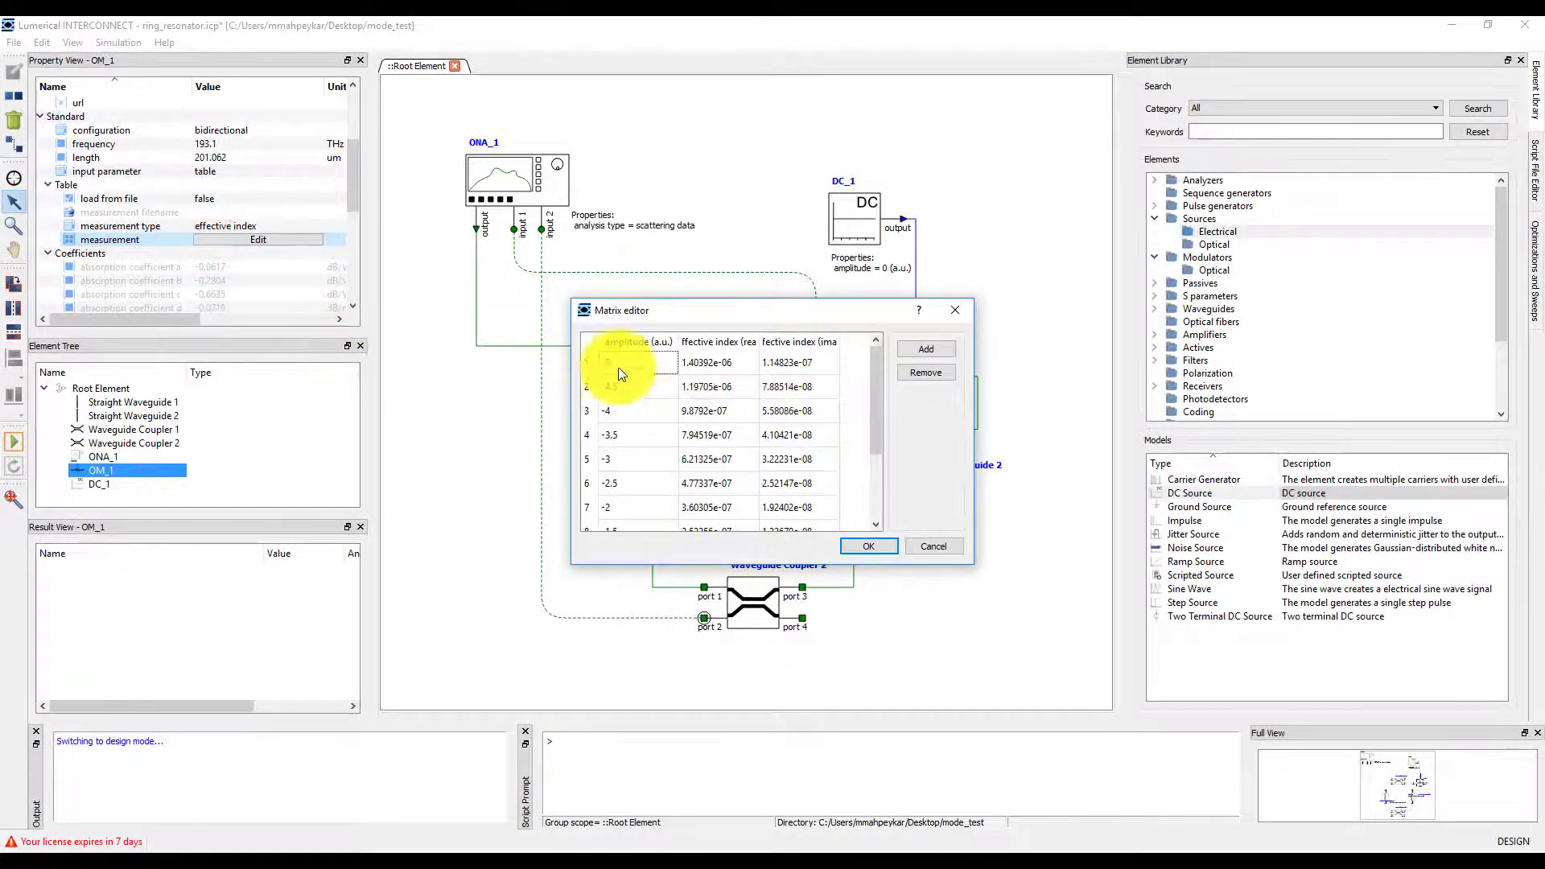
Remove table rows 1–9 and set row 1 to amplitude -5 with real effective index 0.001.
drag(618, 367, 789, 469)
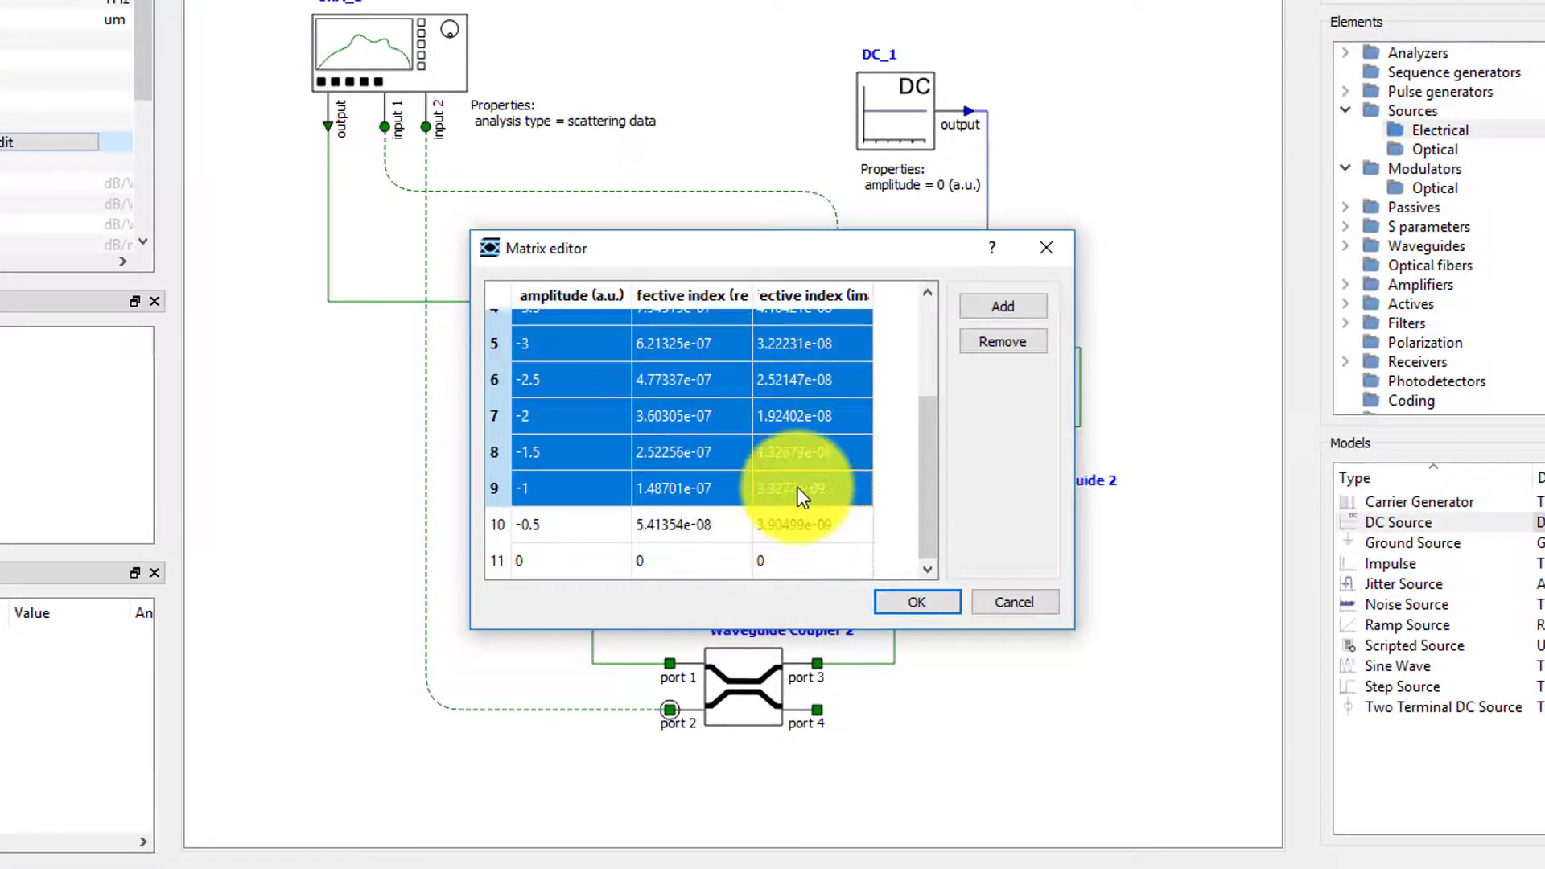
click(1001, 342)
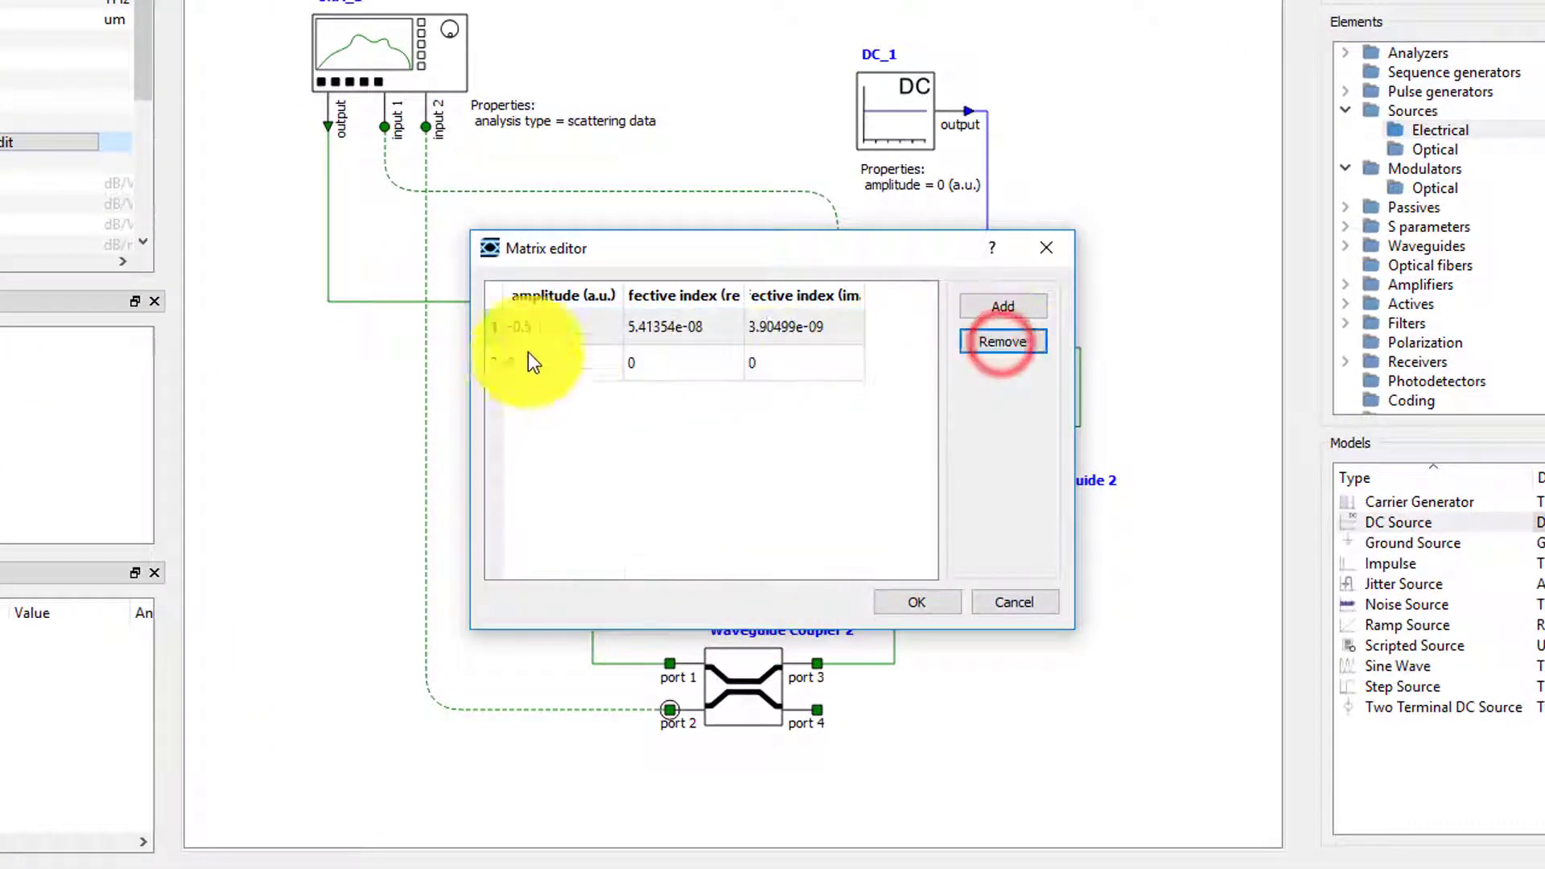
double_click(542, 324)
text(-)
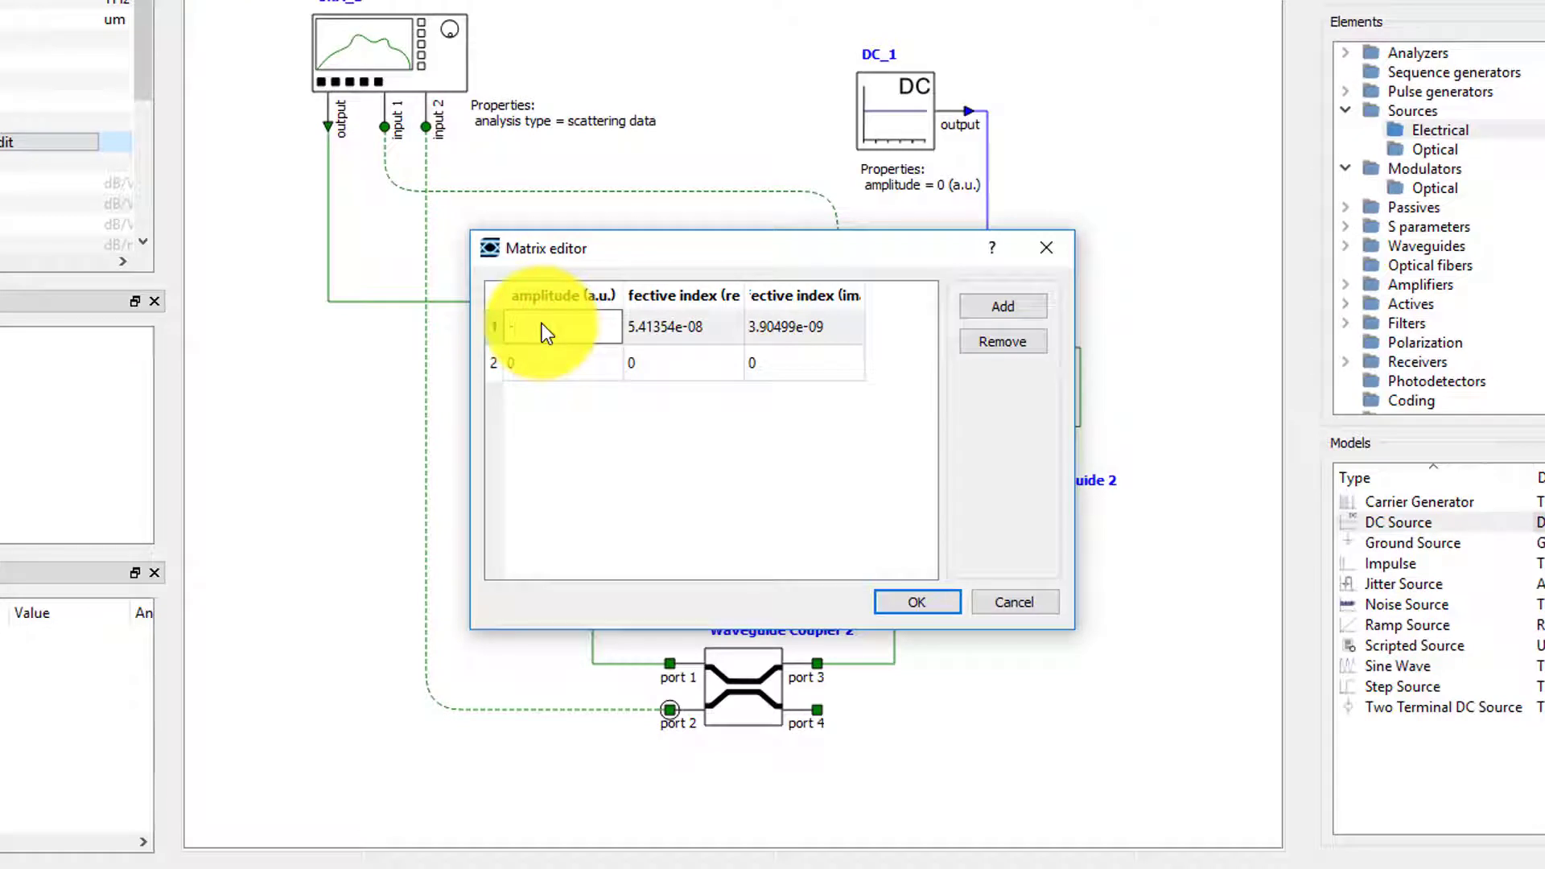
text(5)
key(Return)
double_click(679, 327)
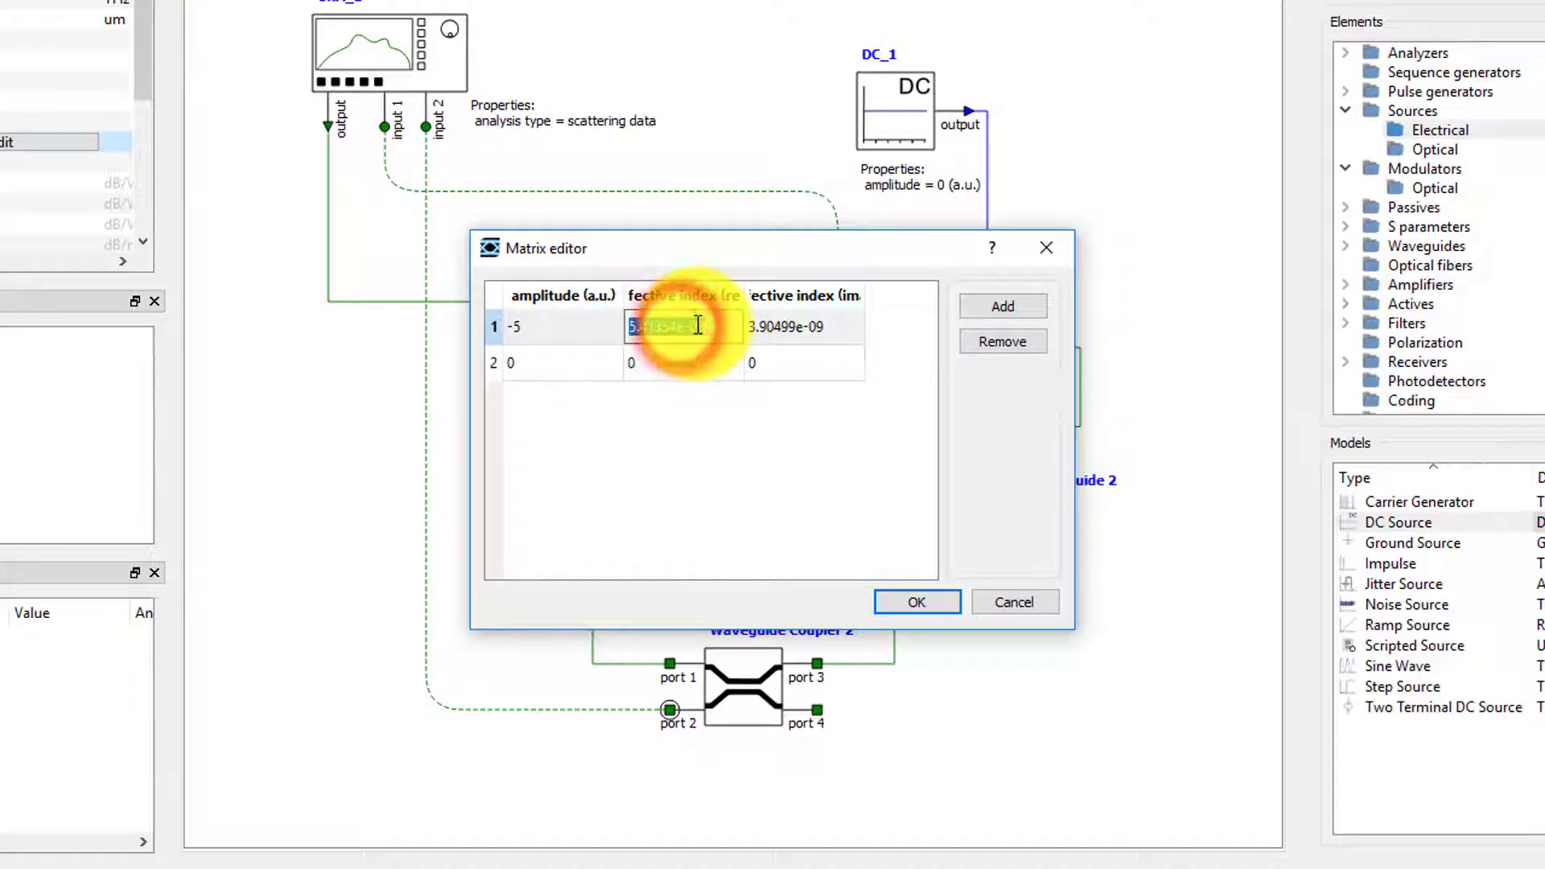
text(1e)
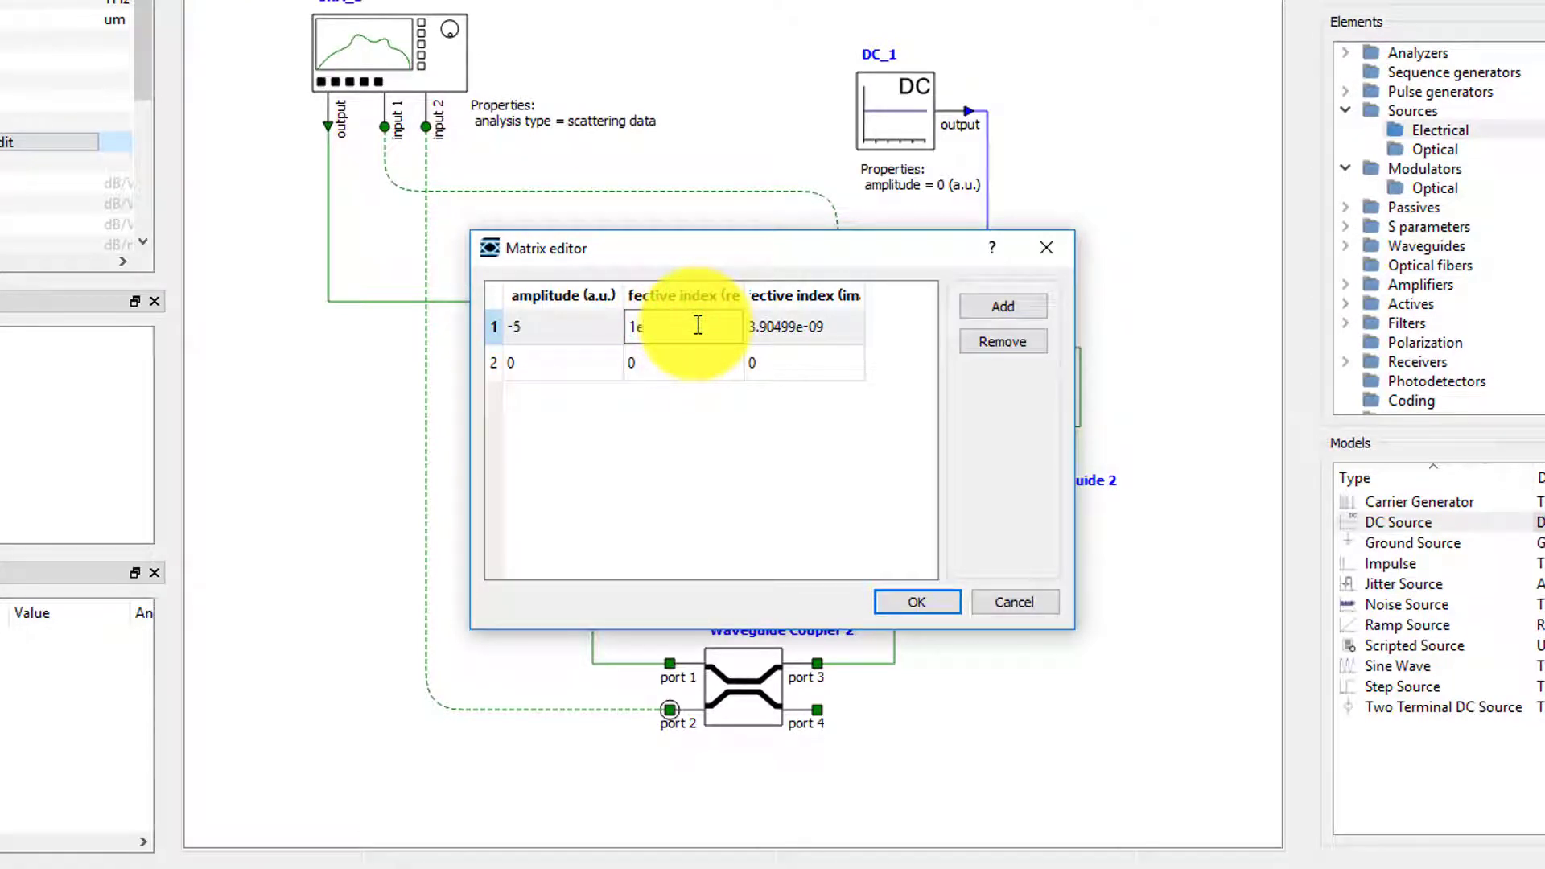
text(-3)
key(Return)
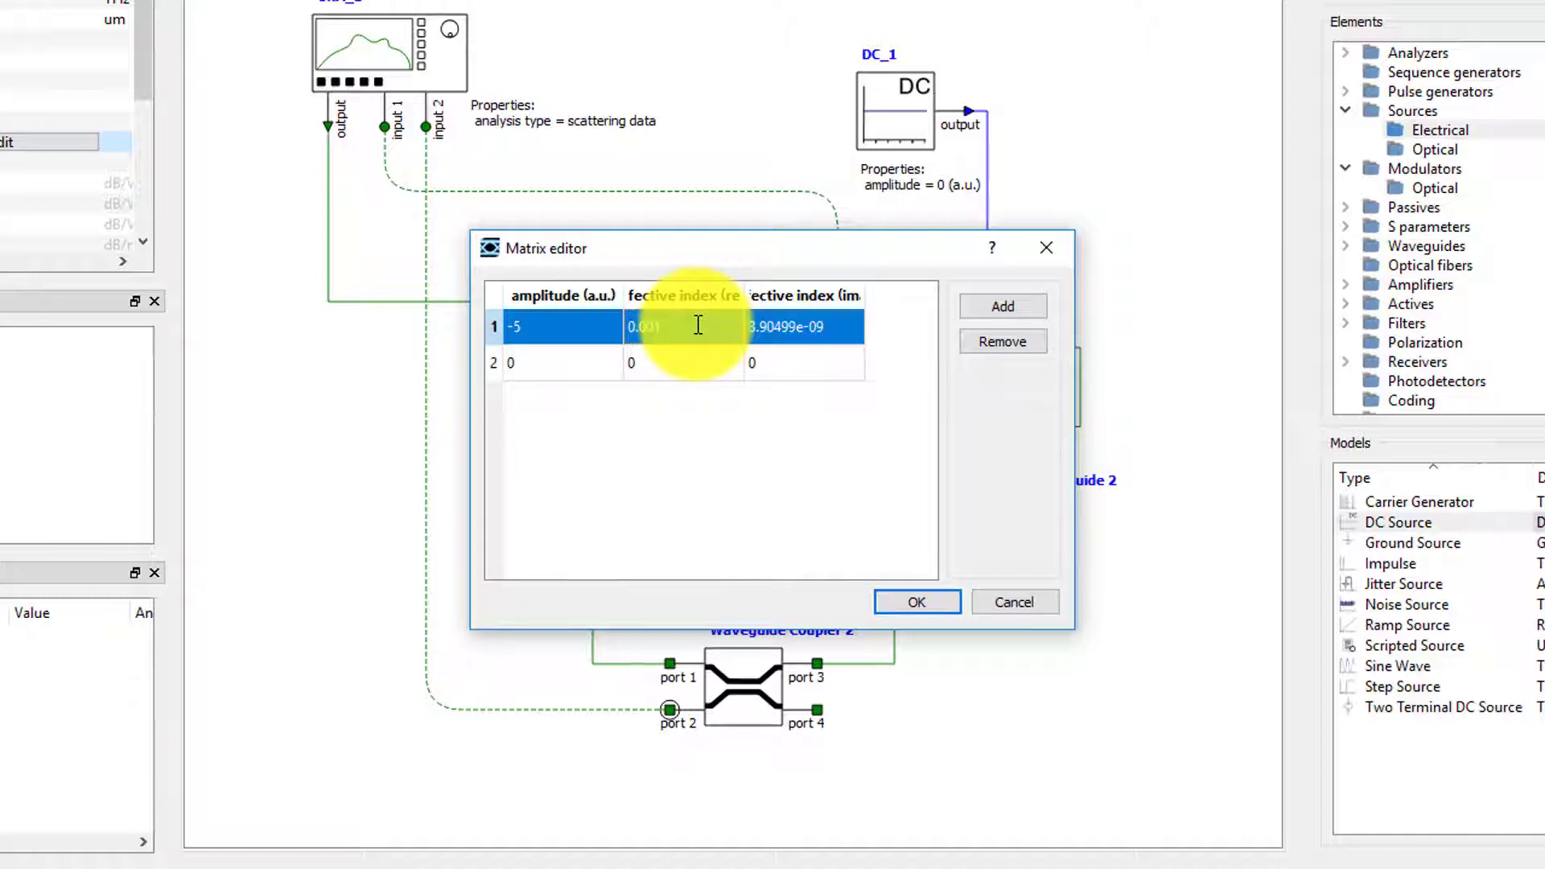
Apply the two-row table, then inspect DC_1 and the root element's settings (5.12e-09 s window, 8192 samples).
click(915, 610)
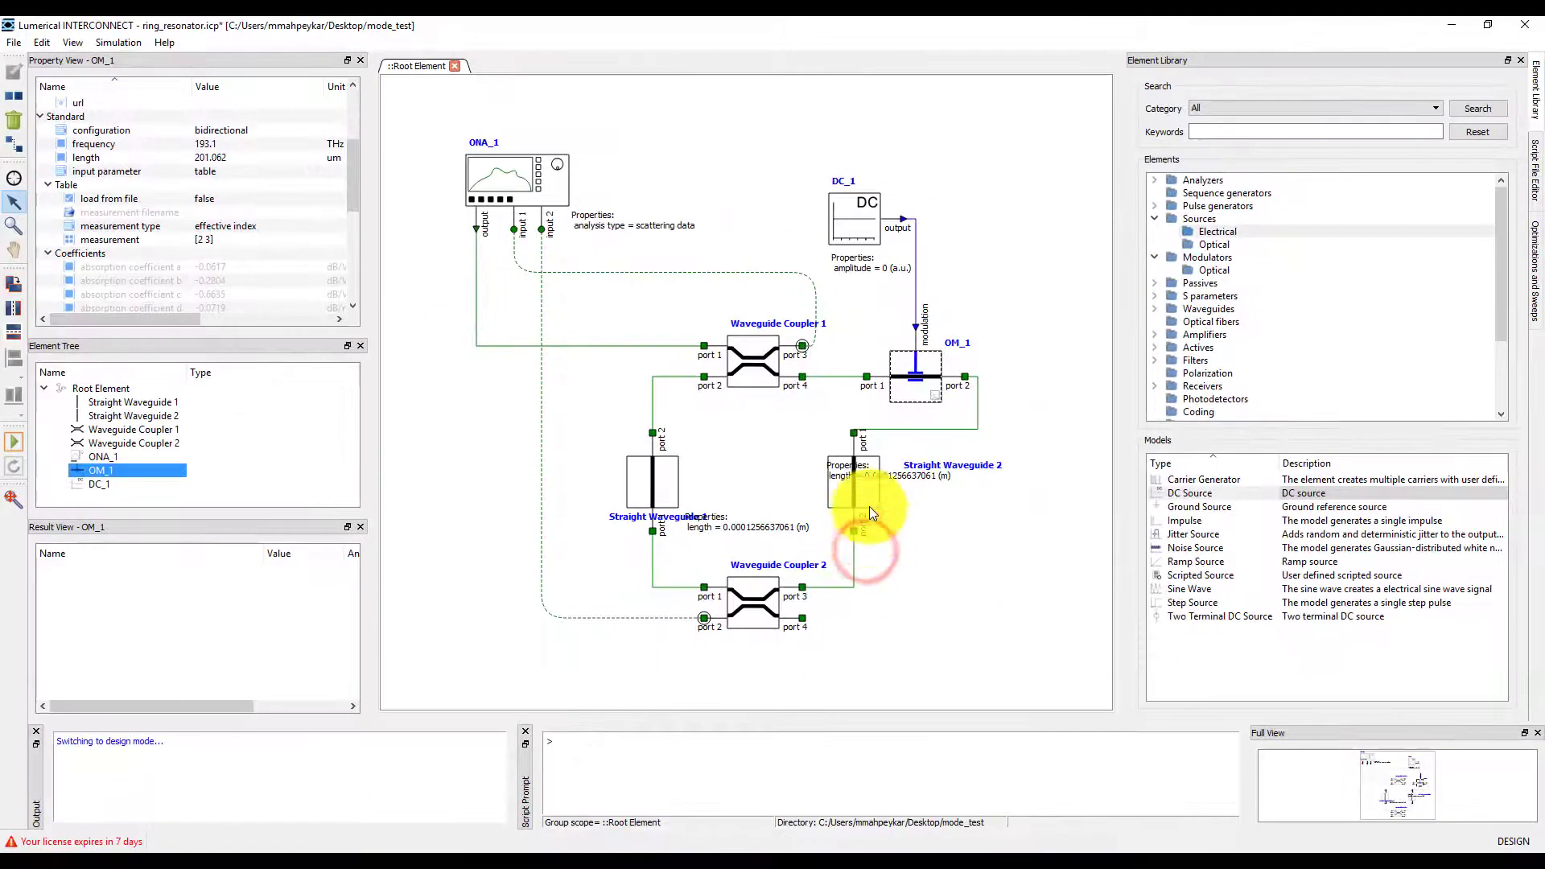
click(853, 201)
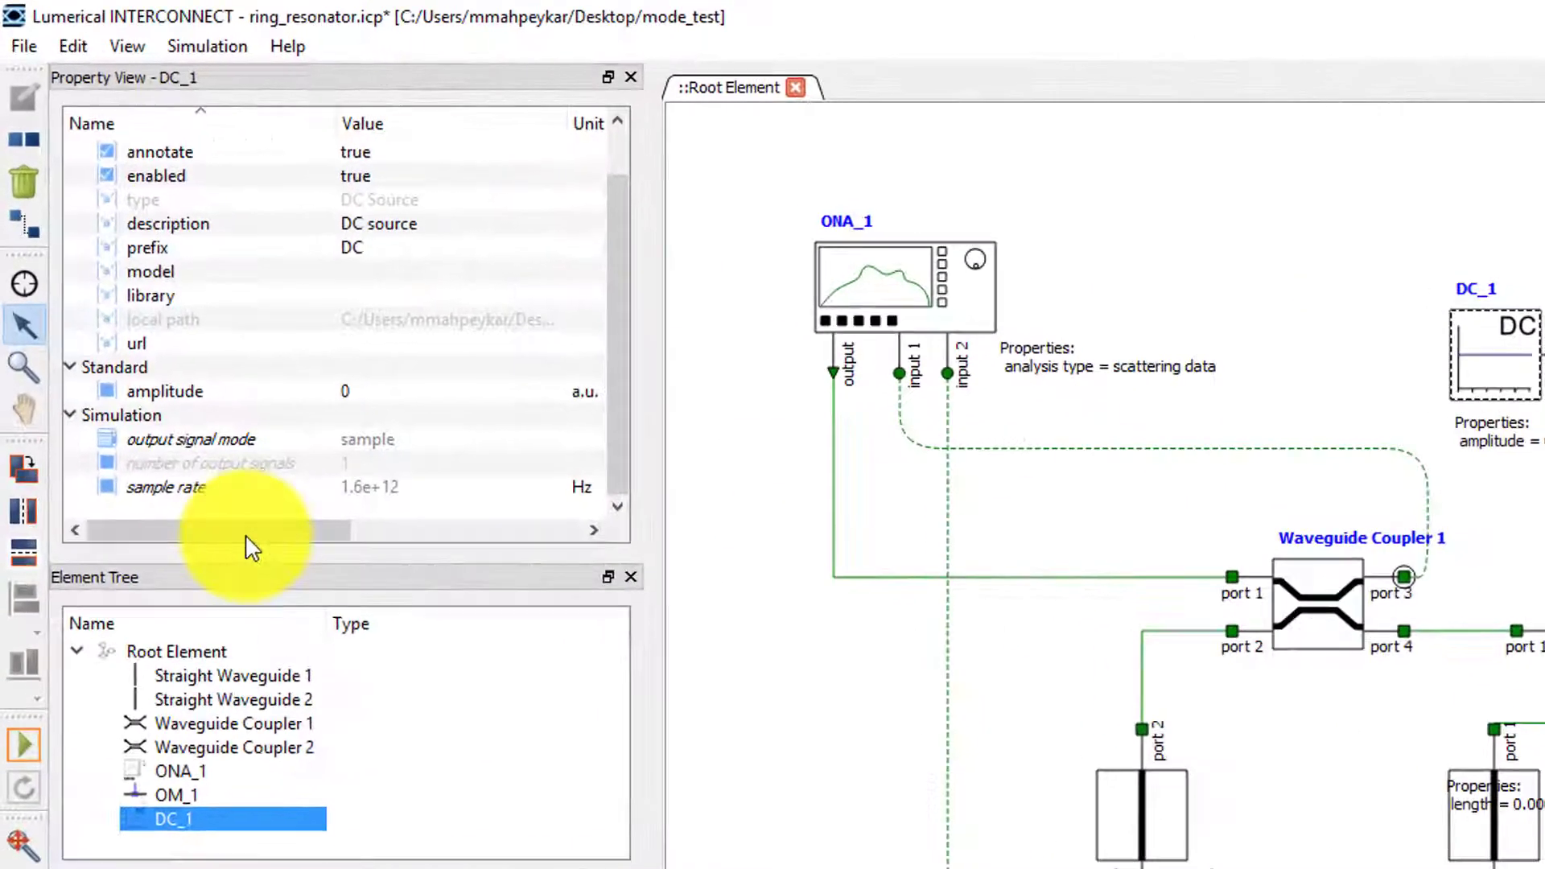
mouse_move(245, 538)
mouse_down()
mouse_move(474, 556)
mouse_move(223, 527)
mouse_up()
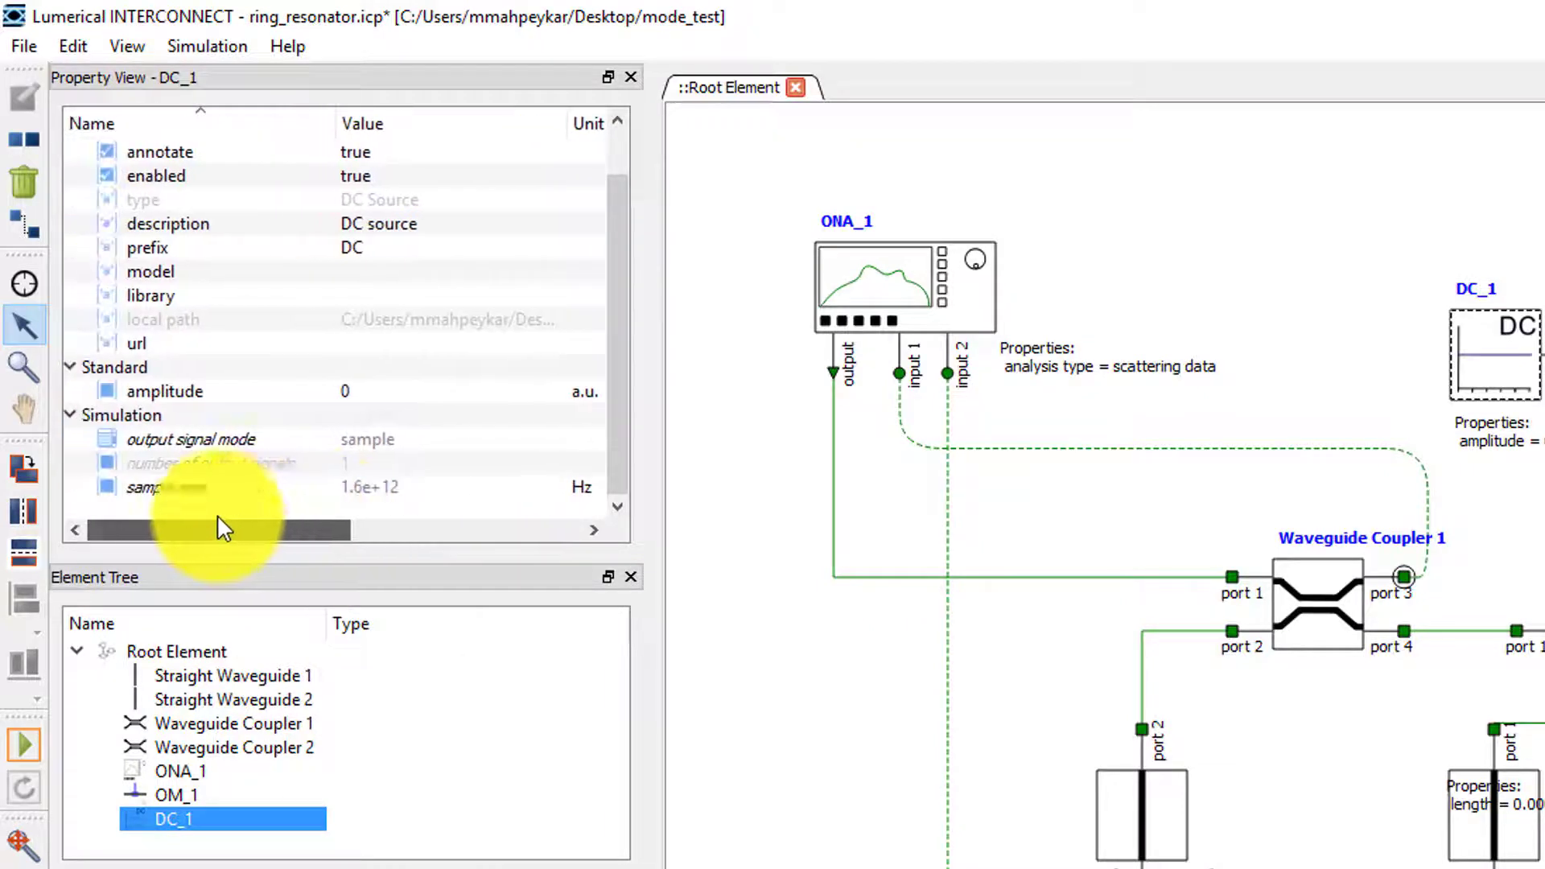
click(778, 724)
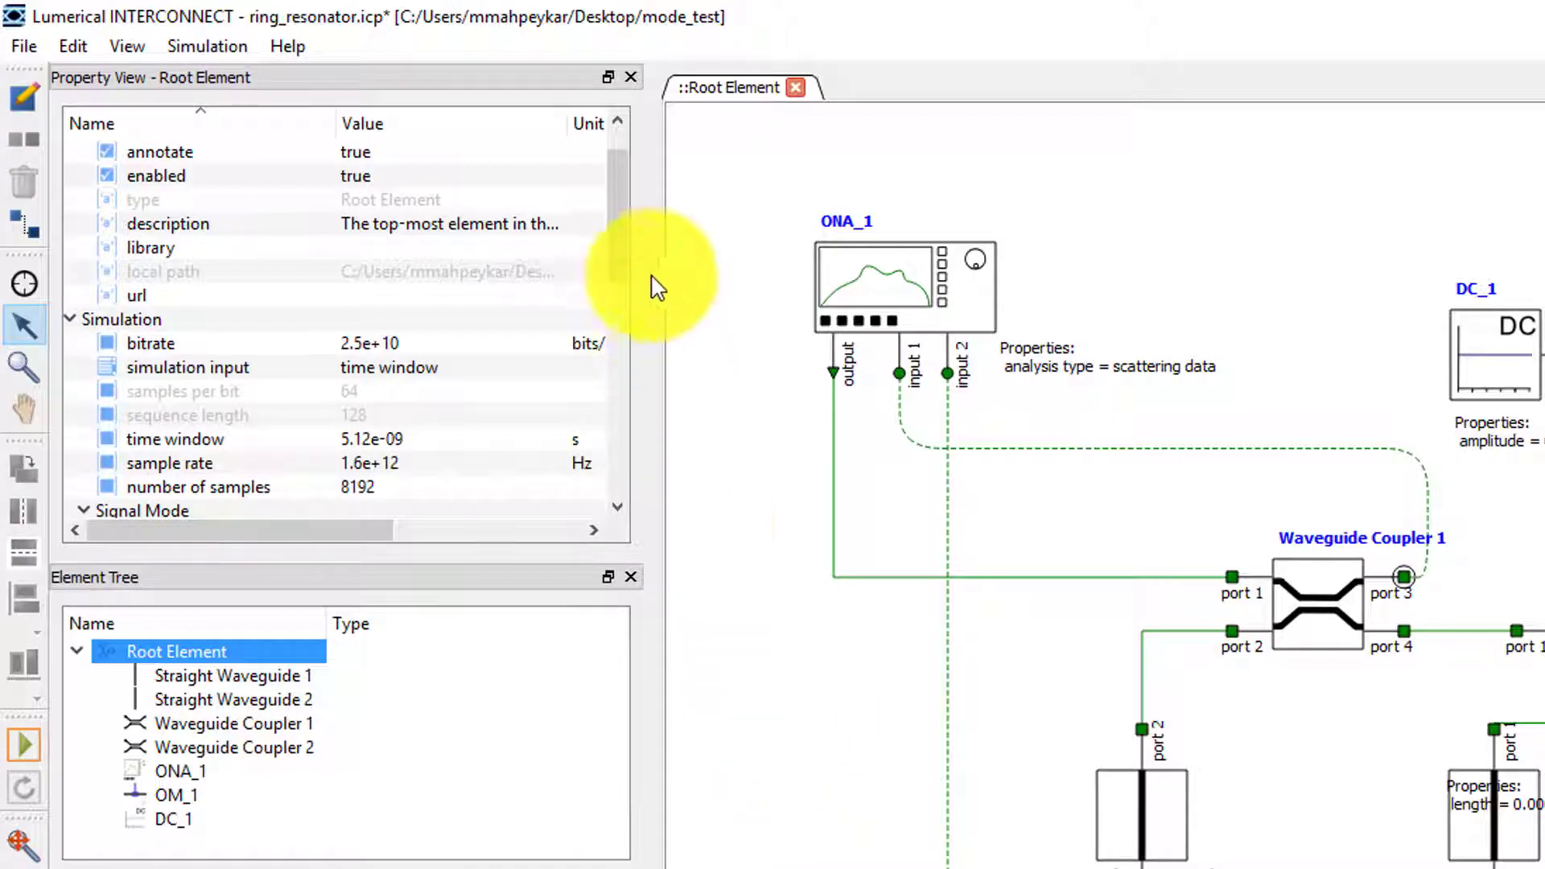
drag(609, 225, 612, 286)
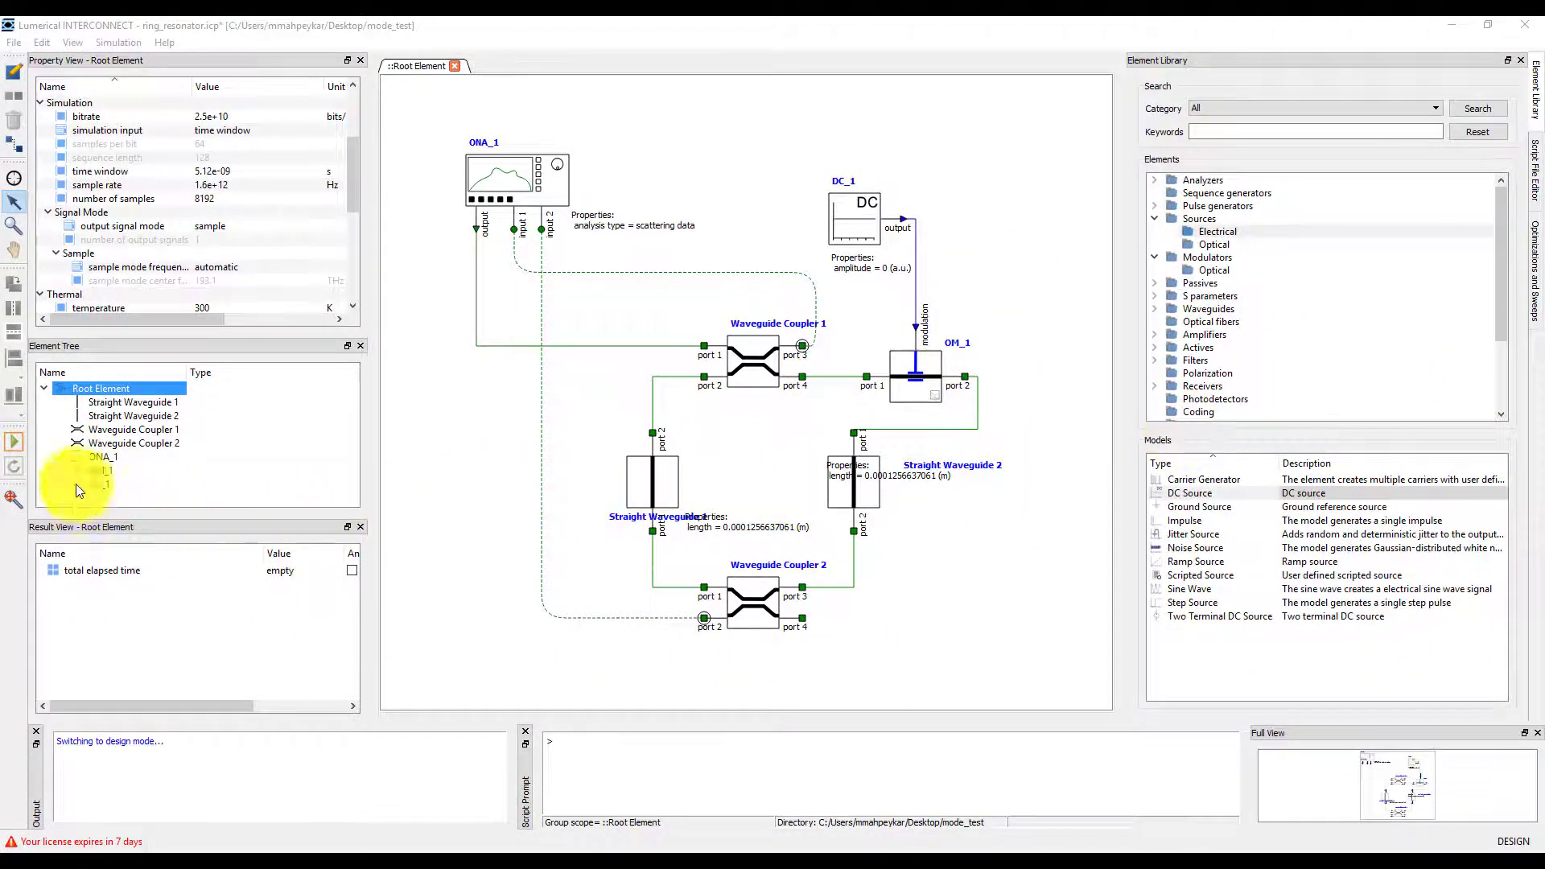
click(14, 441)
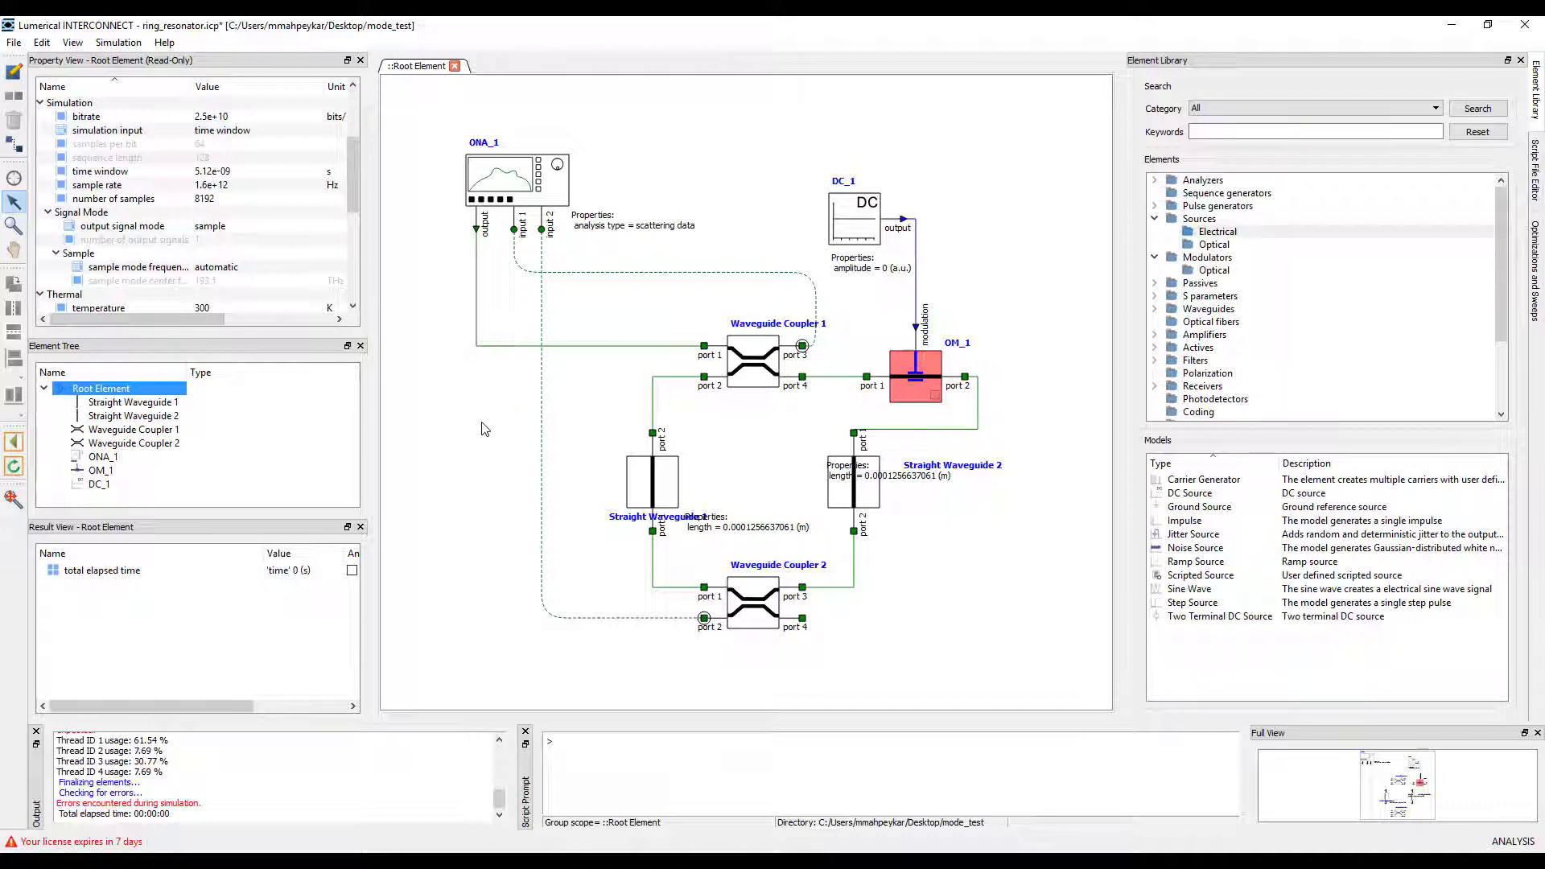
click(485, 429)
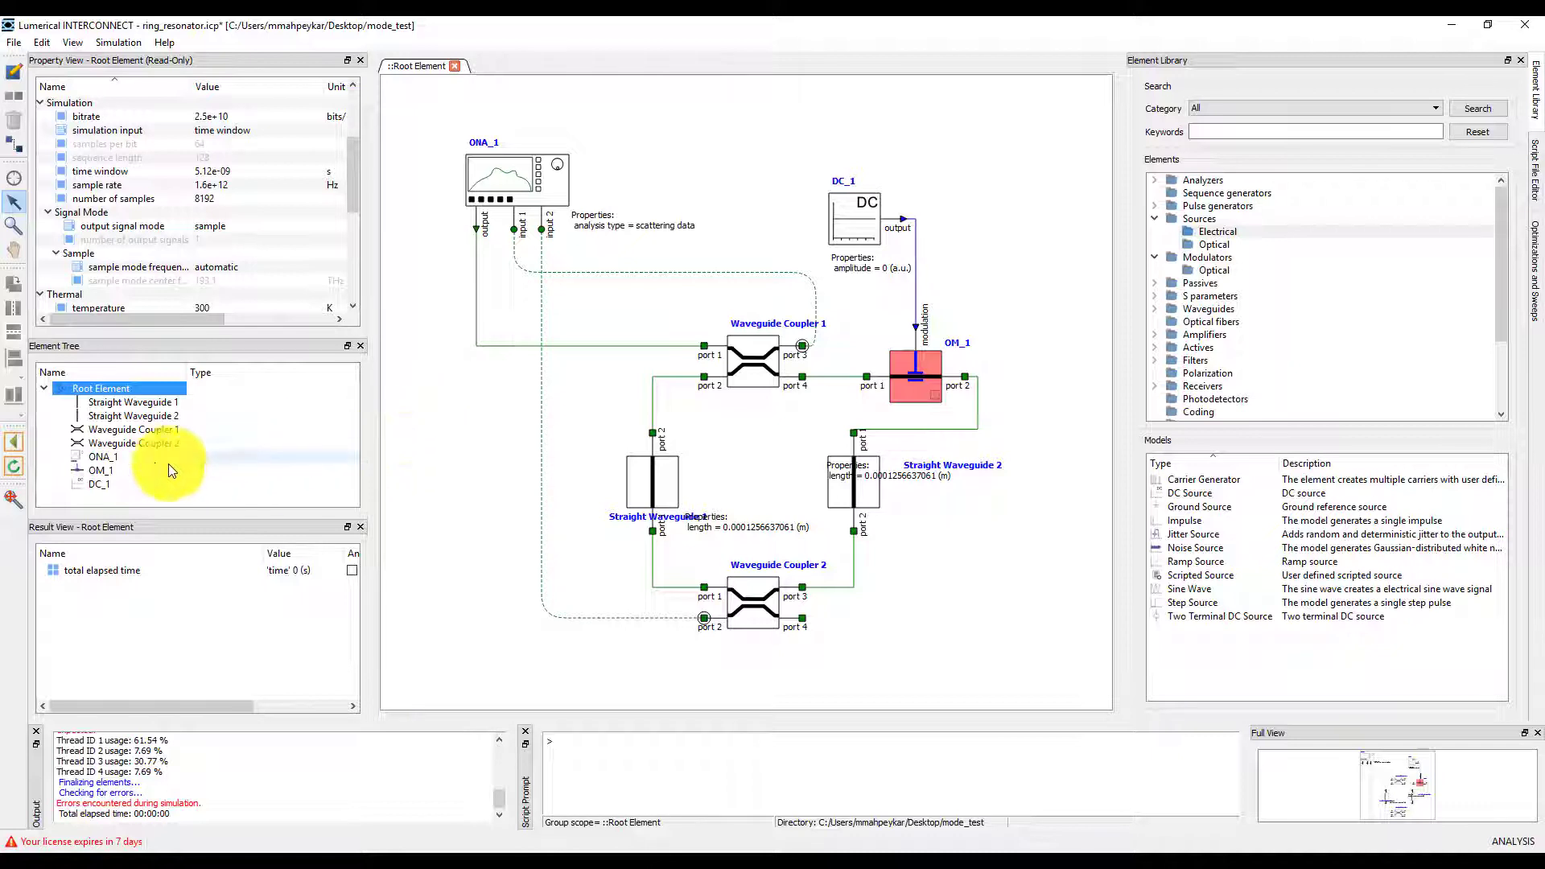
Back in design mode, enter %sample rate% as the Expression for ONA_1's frequency range.
click(17, 442)
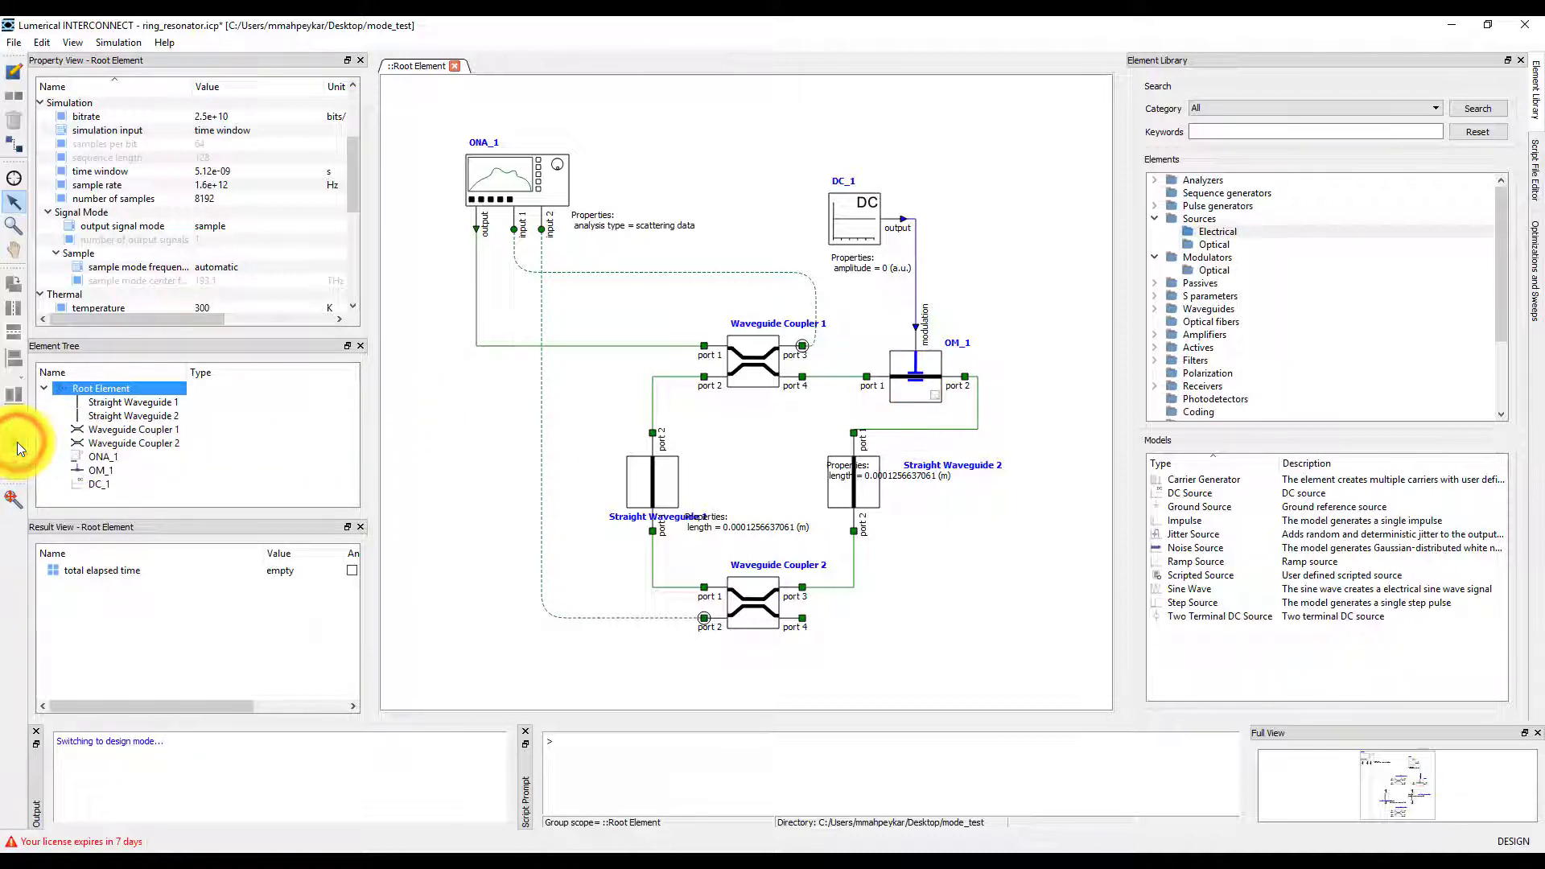
click(505, 185)
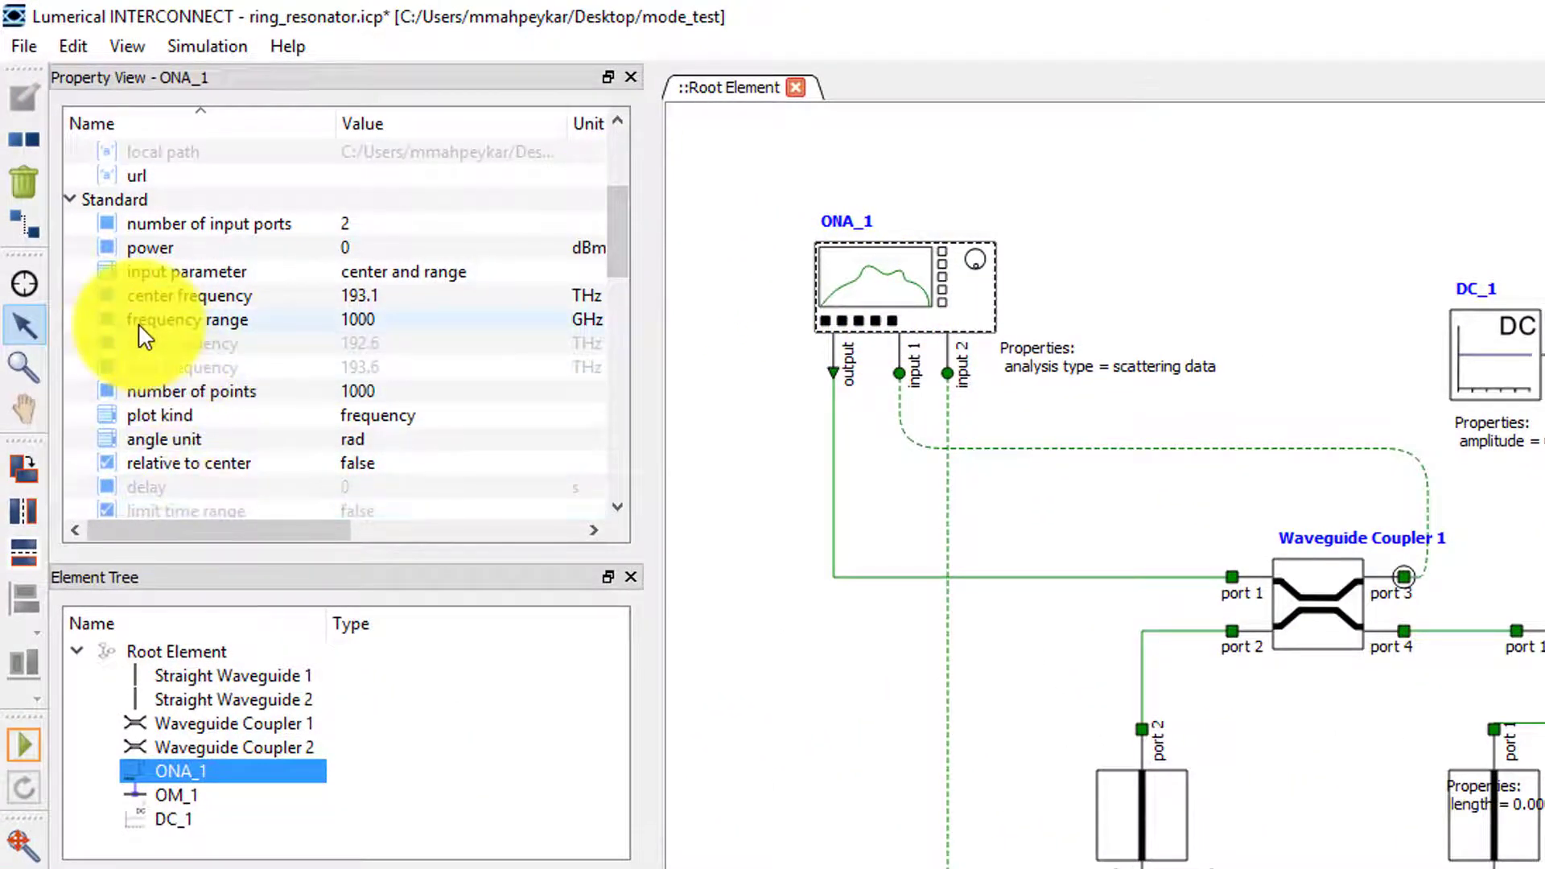
drag(153, 533, 353, 547)
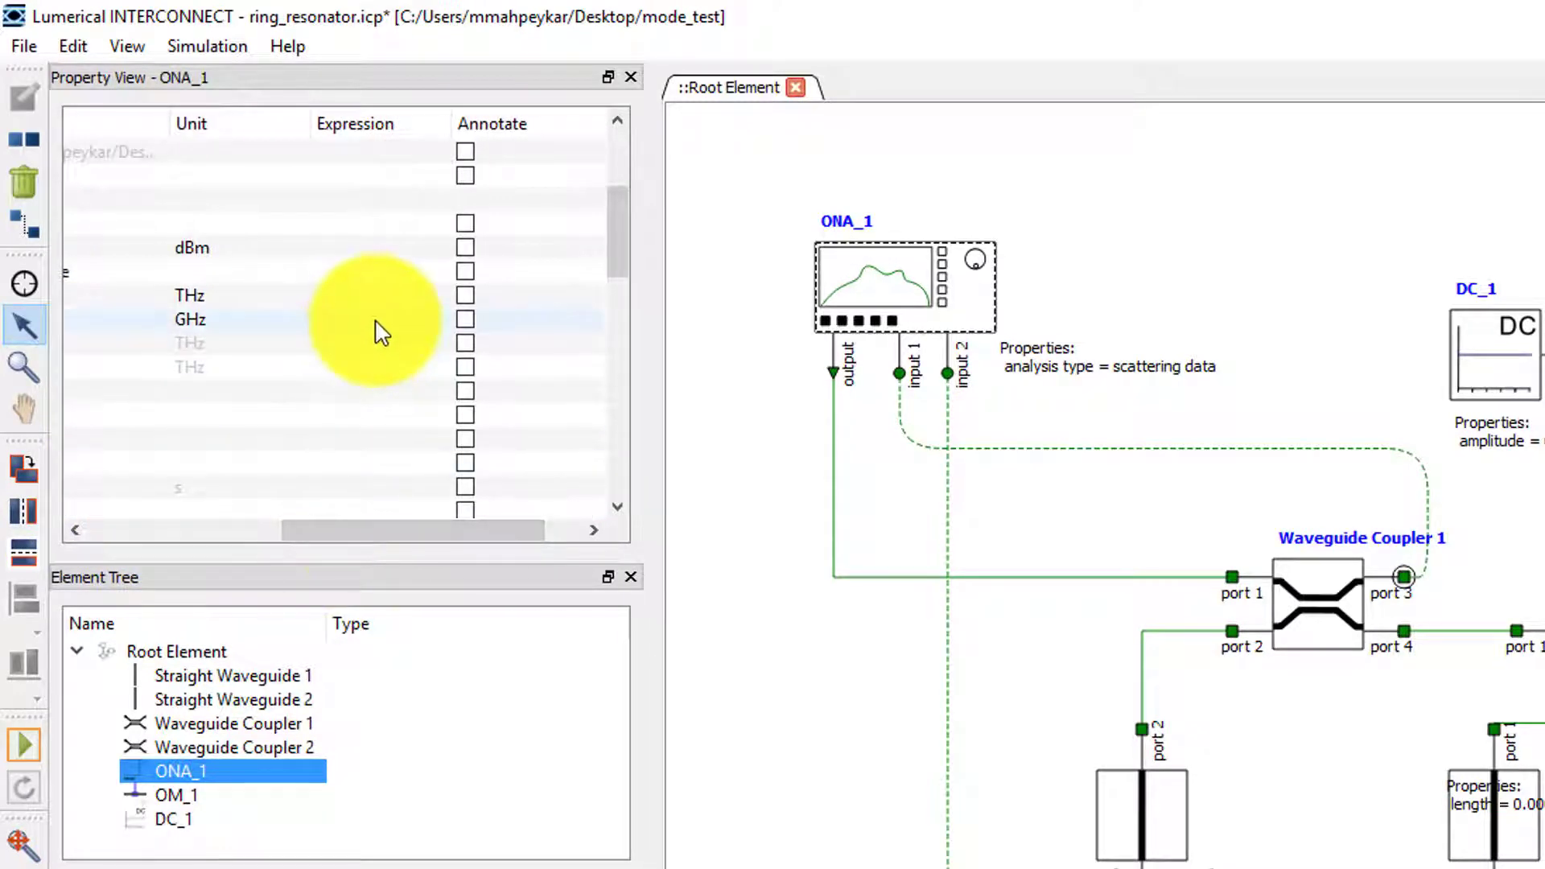
click(376, 320)
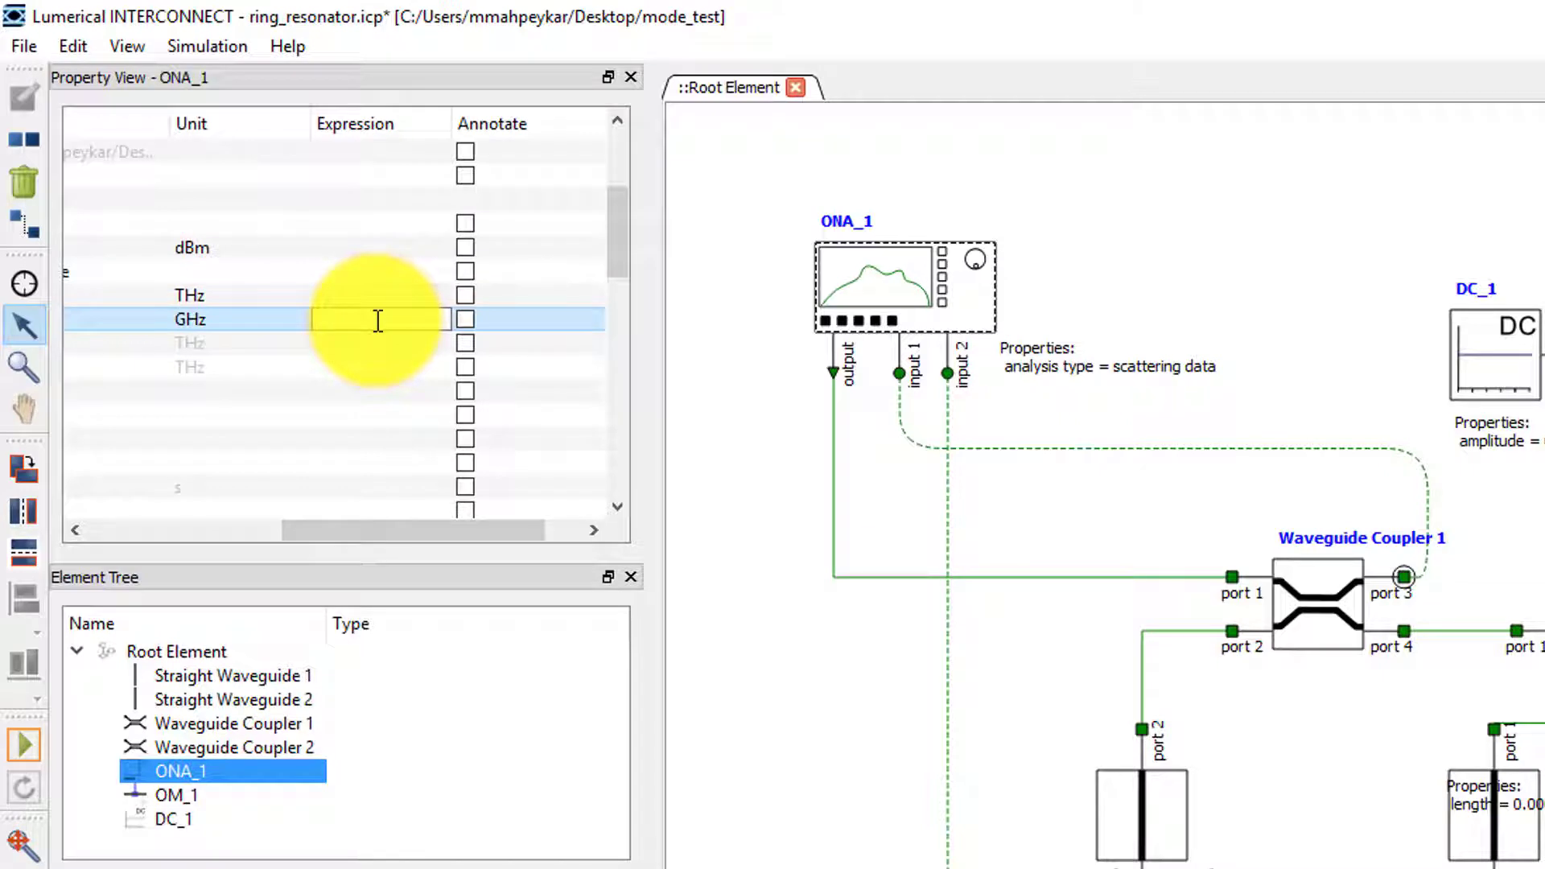
text(%sample rate)
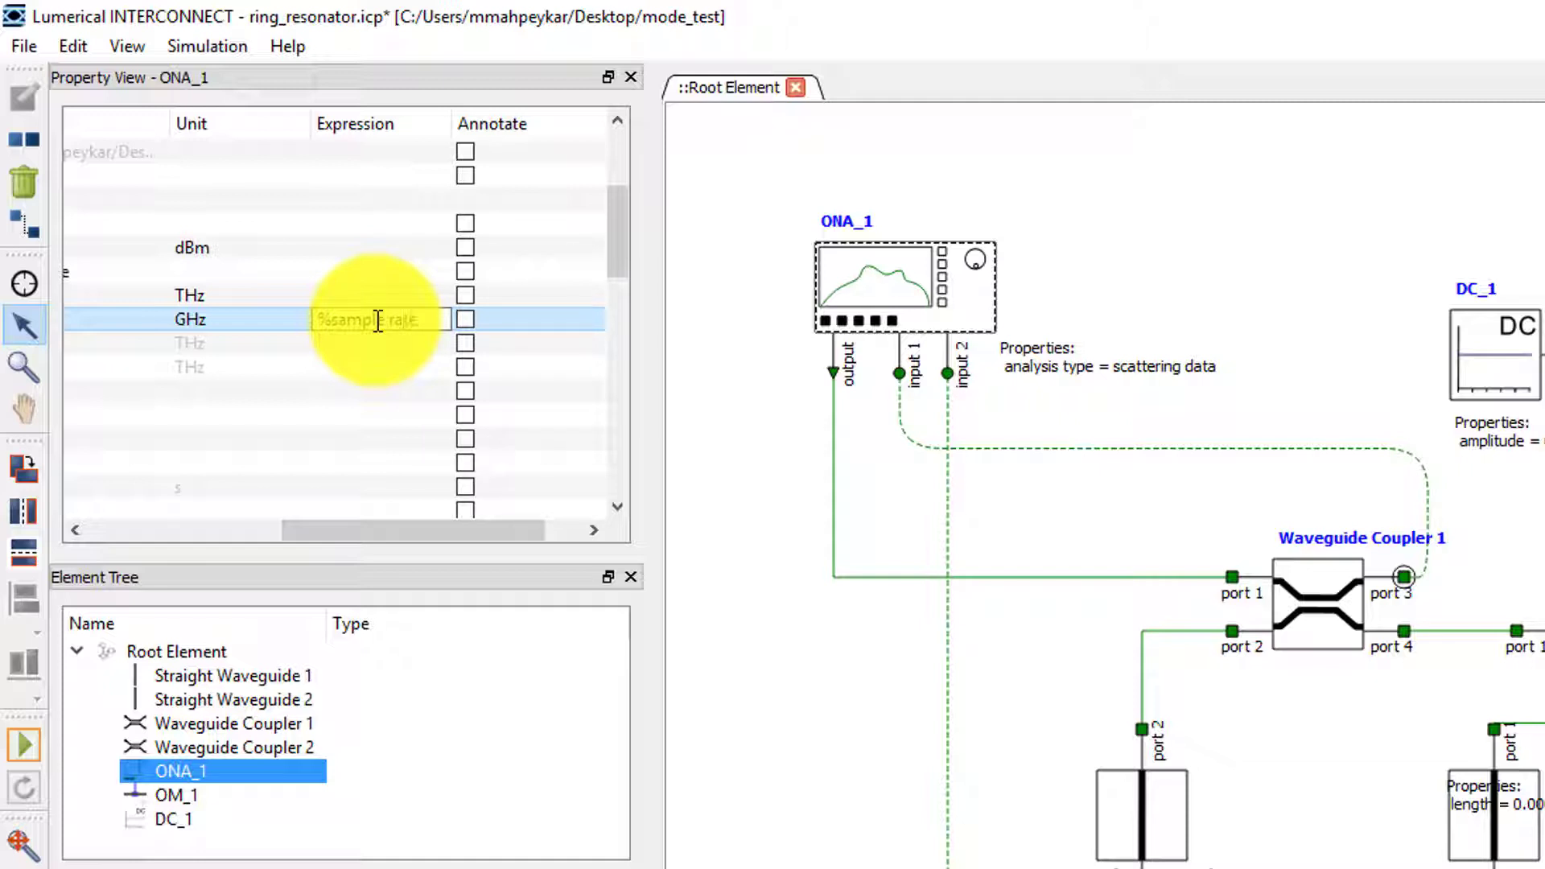
text(%)
key(Return)
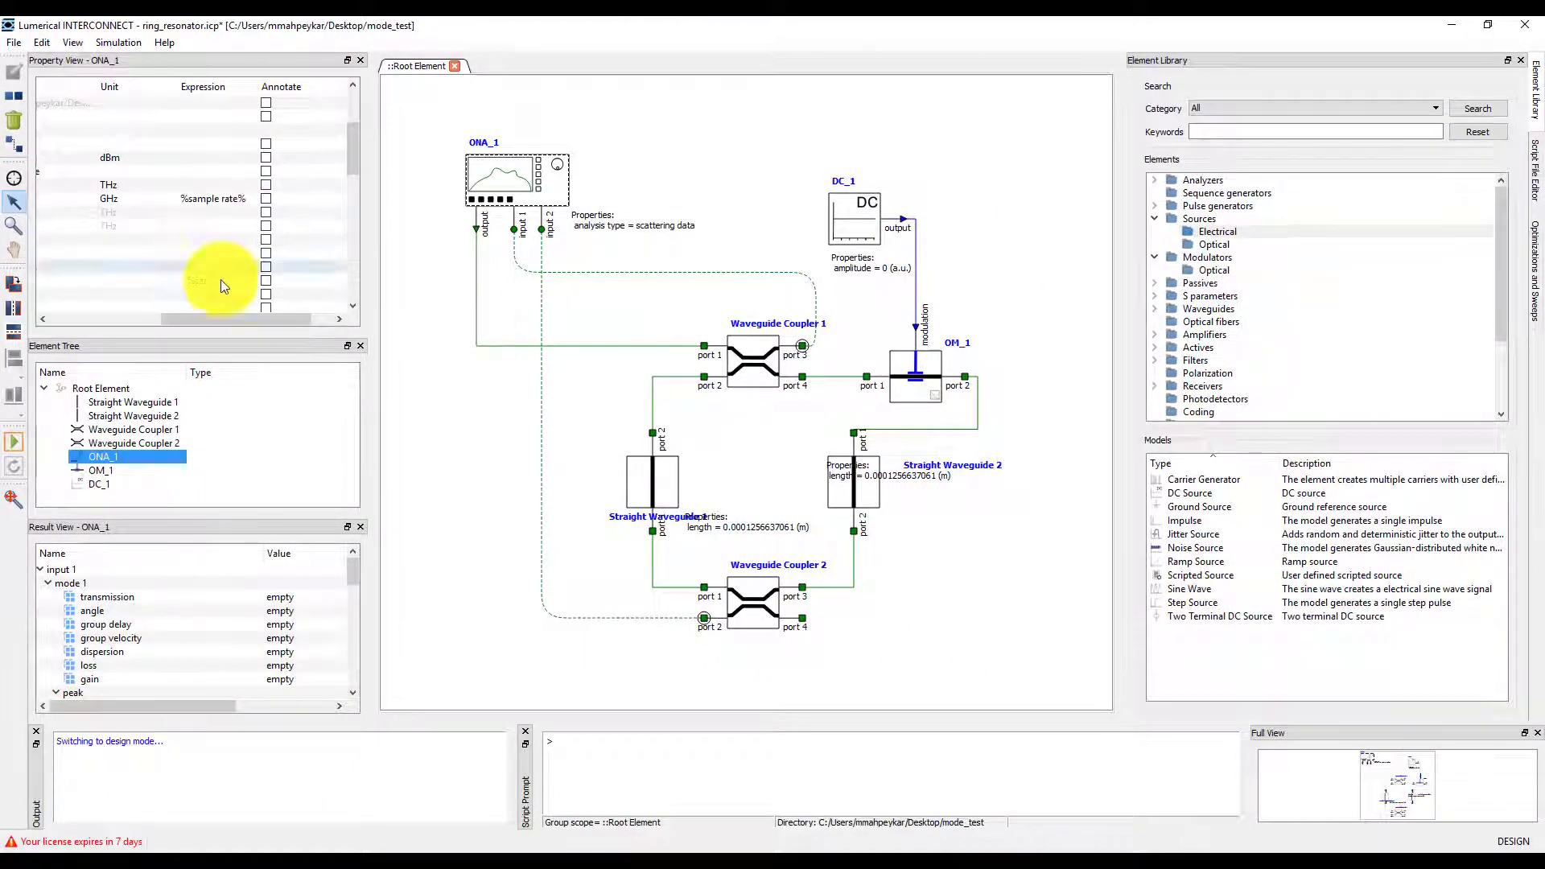
Rerun the circuit at 0 V and plot ONA_1's TE transmission as Abs^2 in a new Visualizer 1.
drag(240, 322, 111, 310)
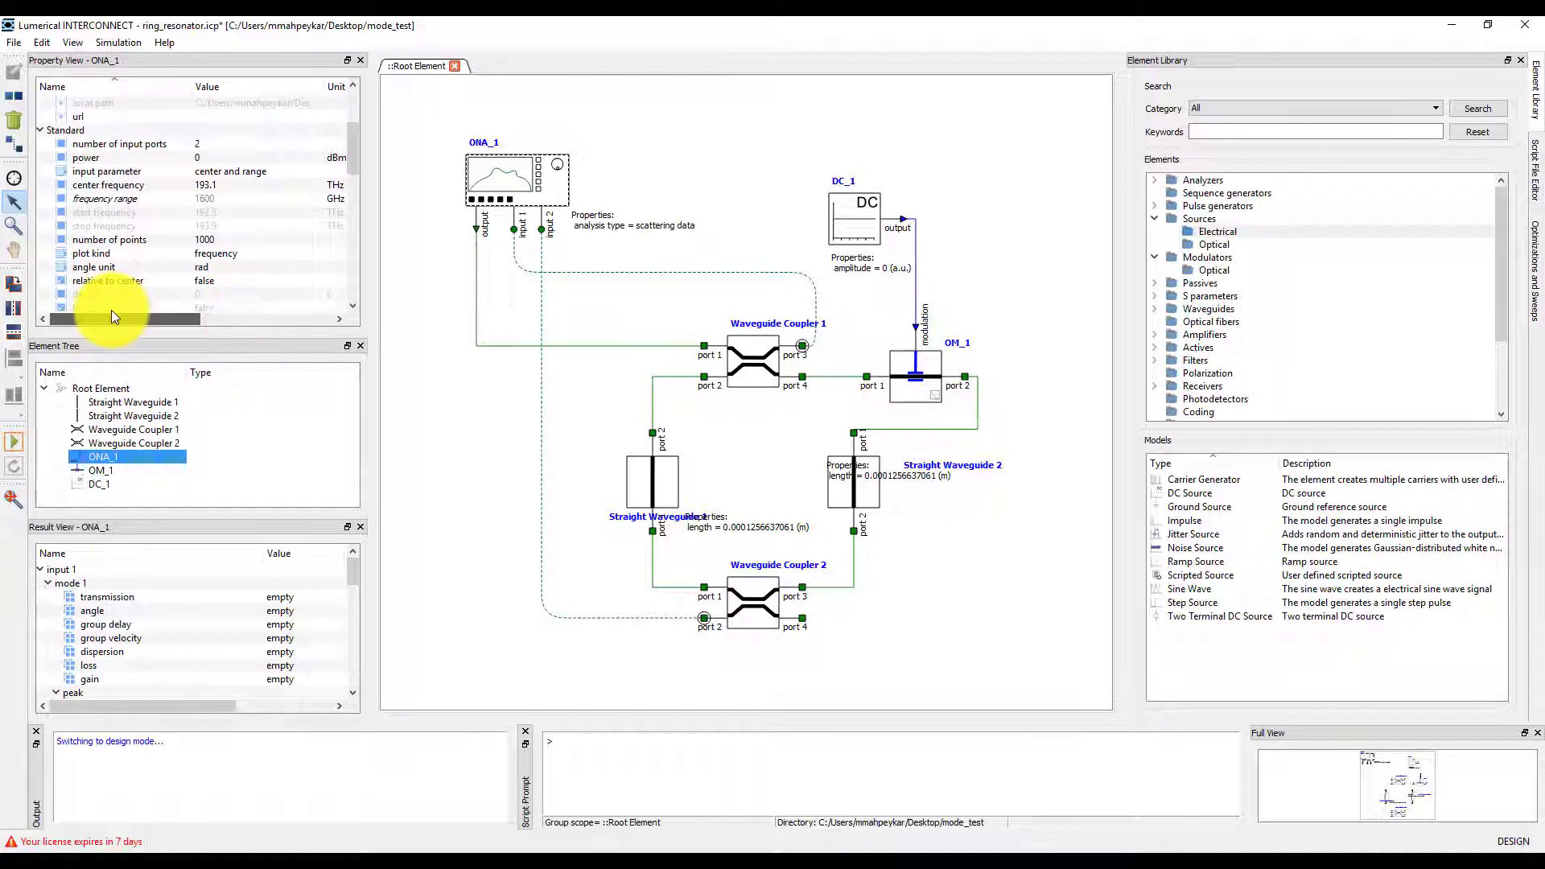
click(13, 444)
click(103, 596)
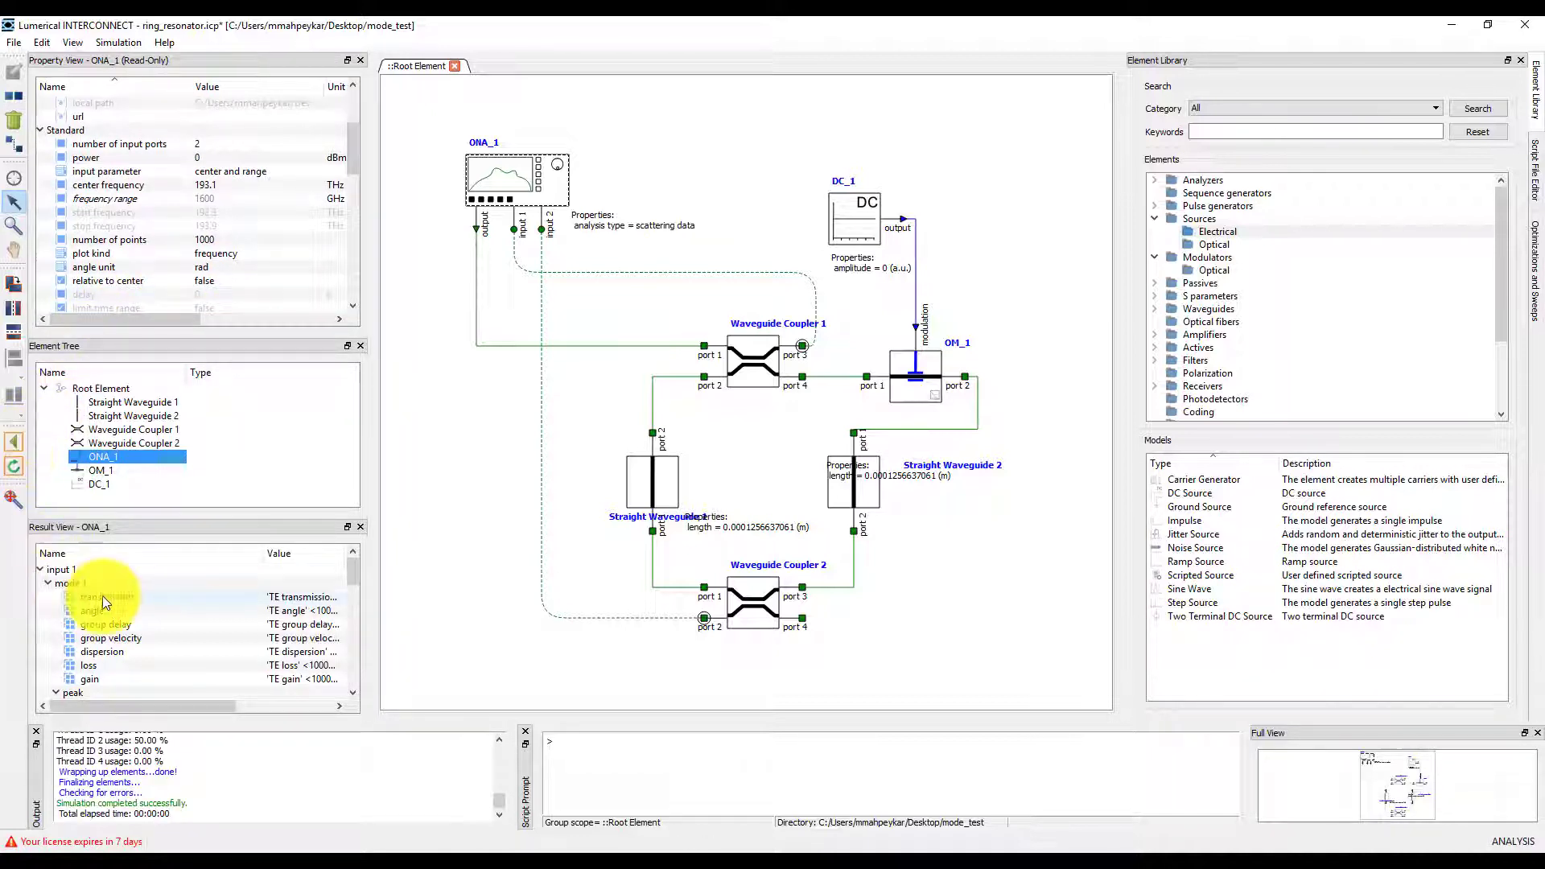
right_click(103, 596)
mouse_move(171, 610)
click(265, 605)
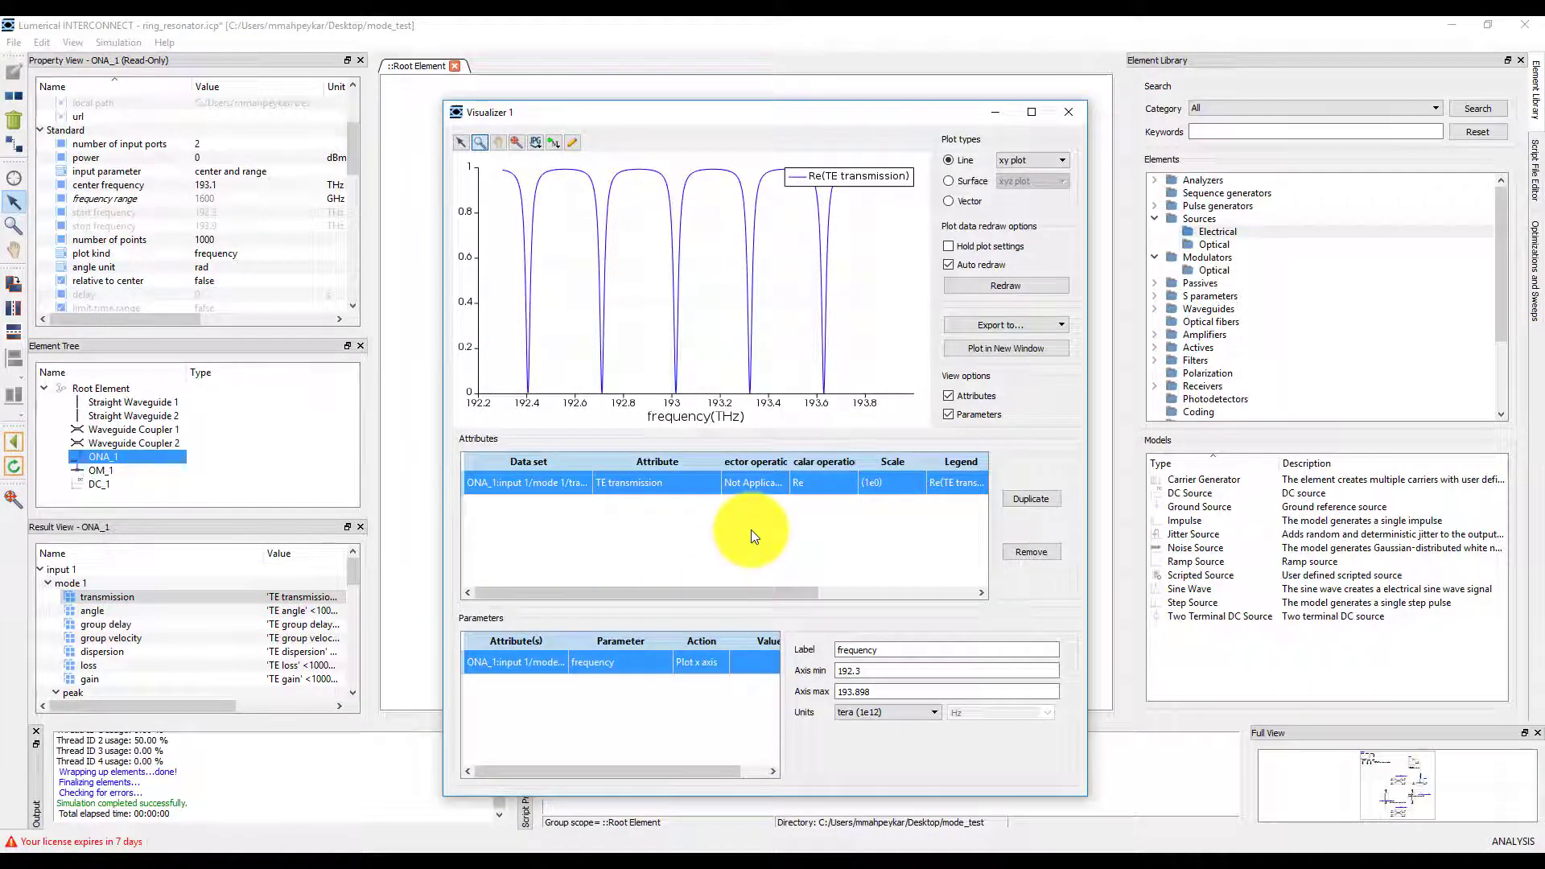
click(806, 482)
click(804, 561)
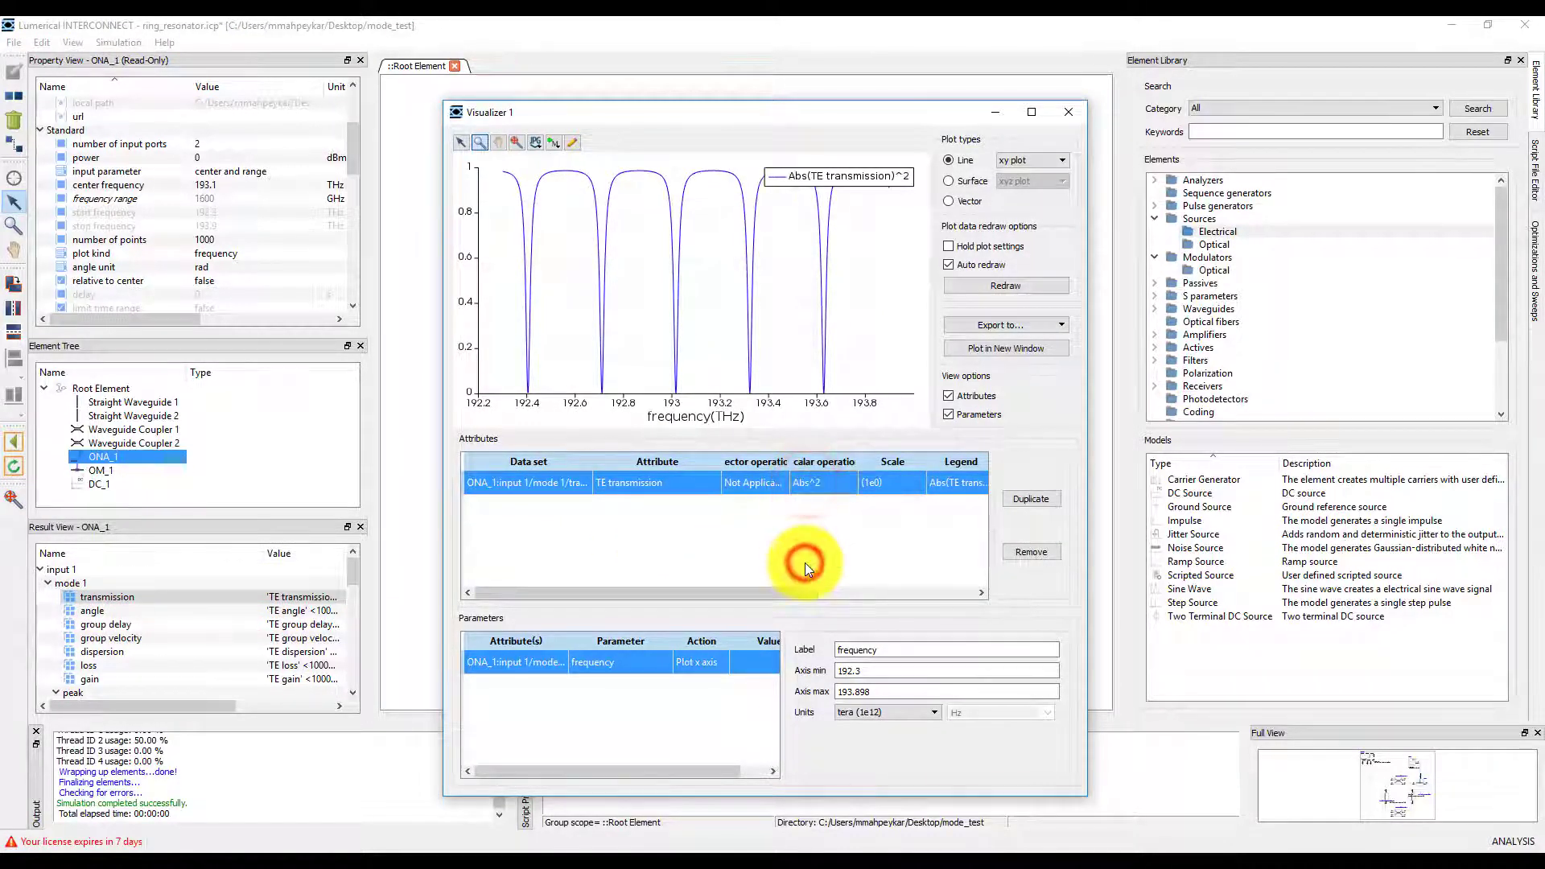
click(998, 114)
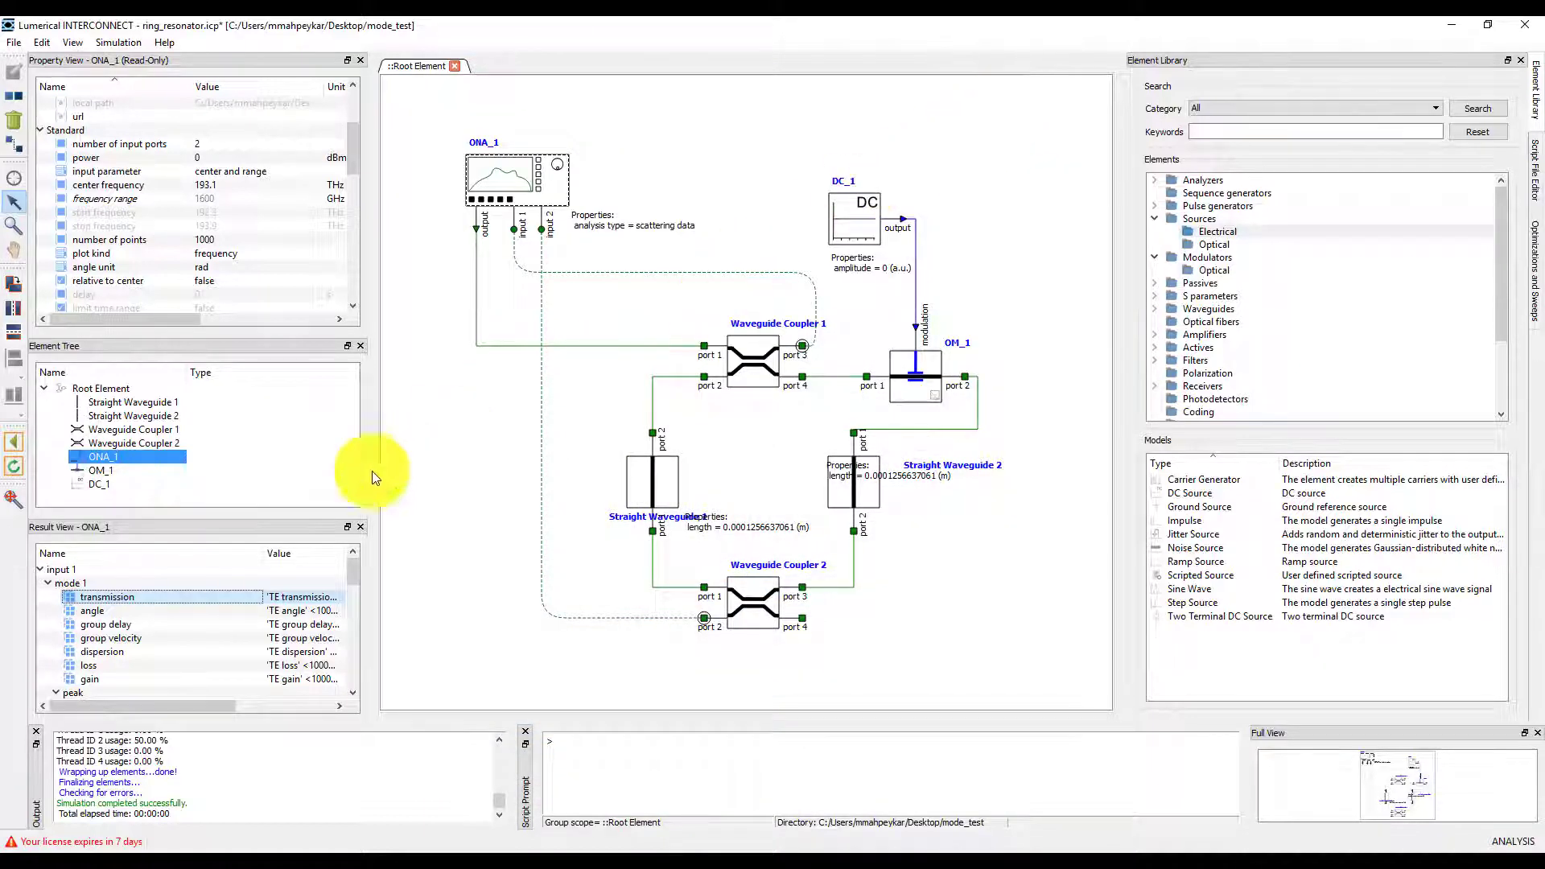
In design mode, set DC_1's amplitude to -5.
click(14, 441)
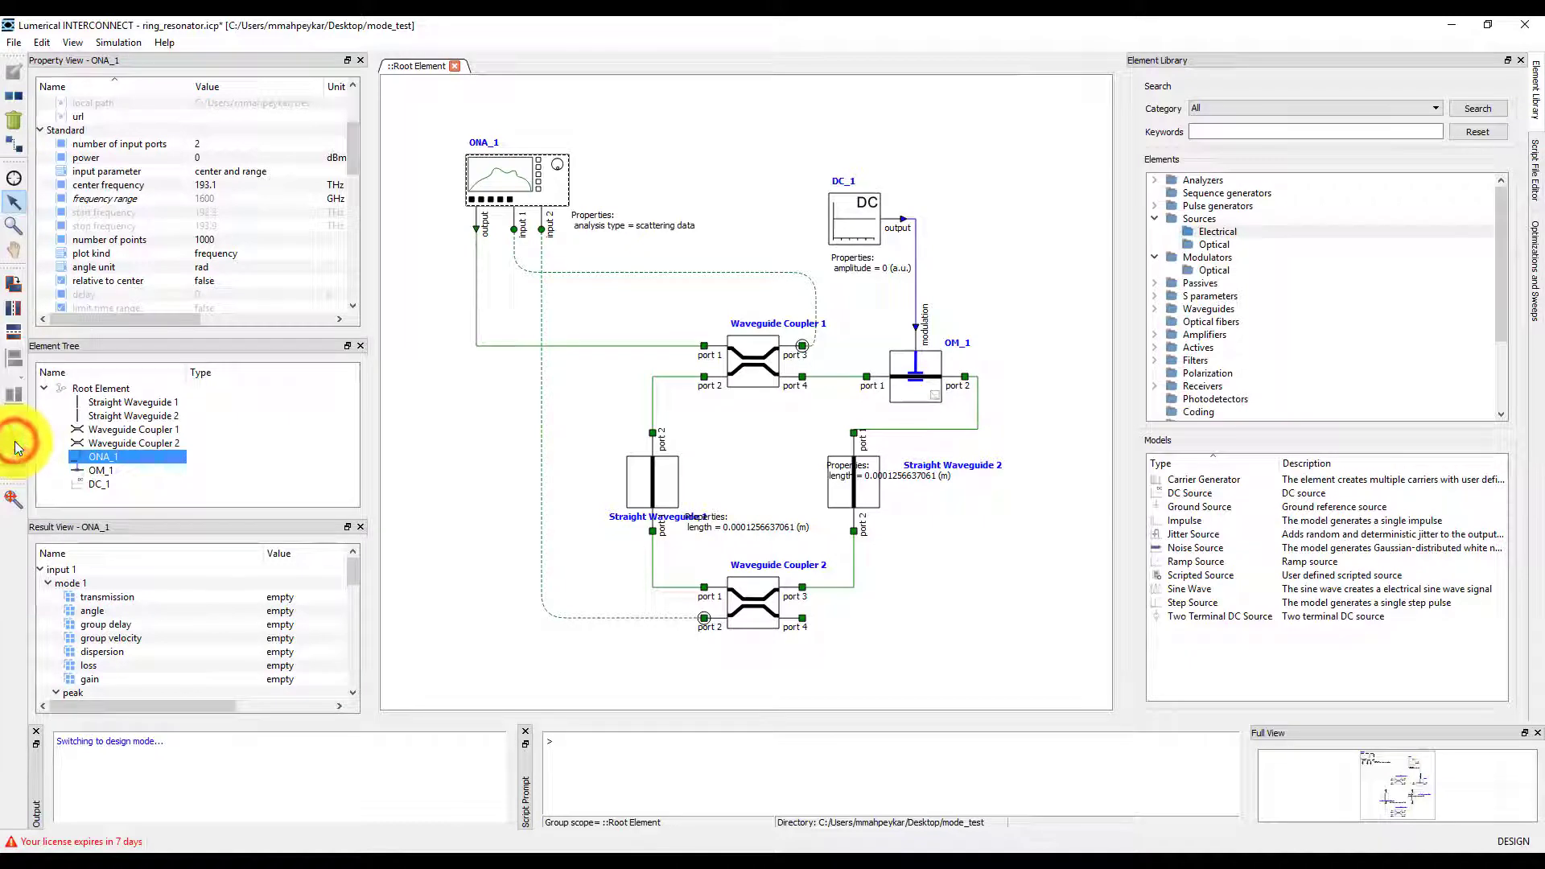
click(848, 211)
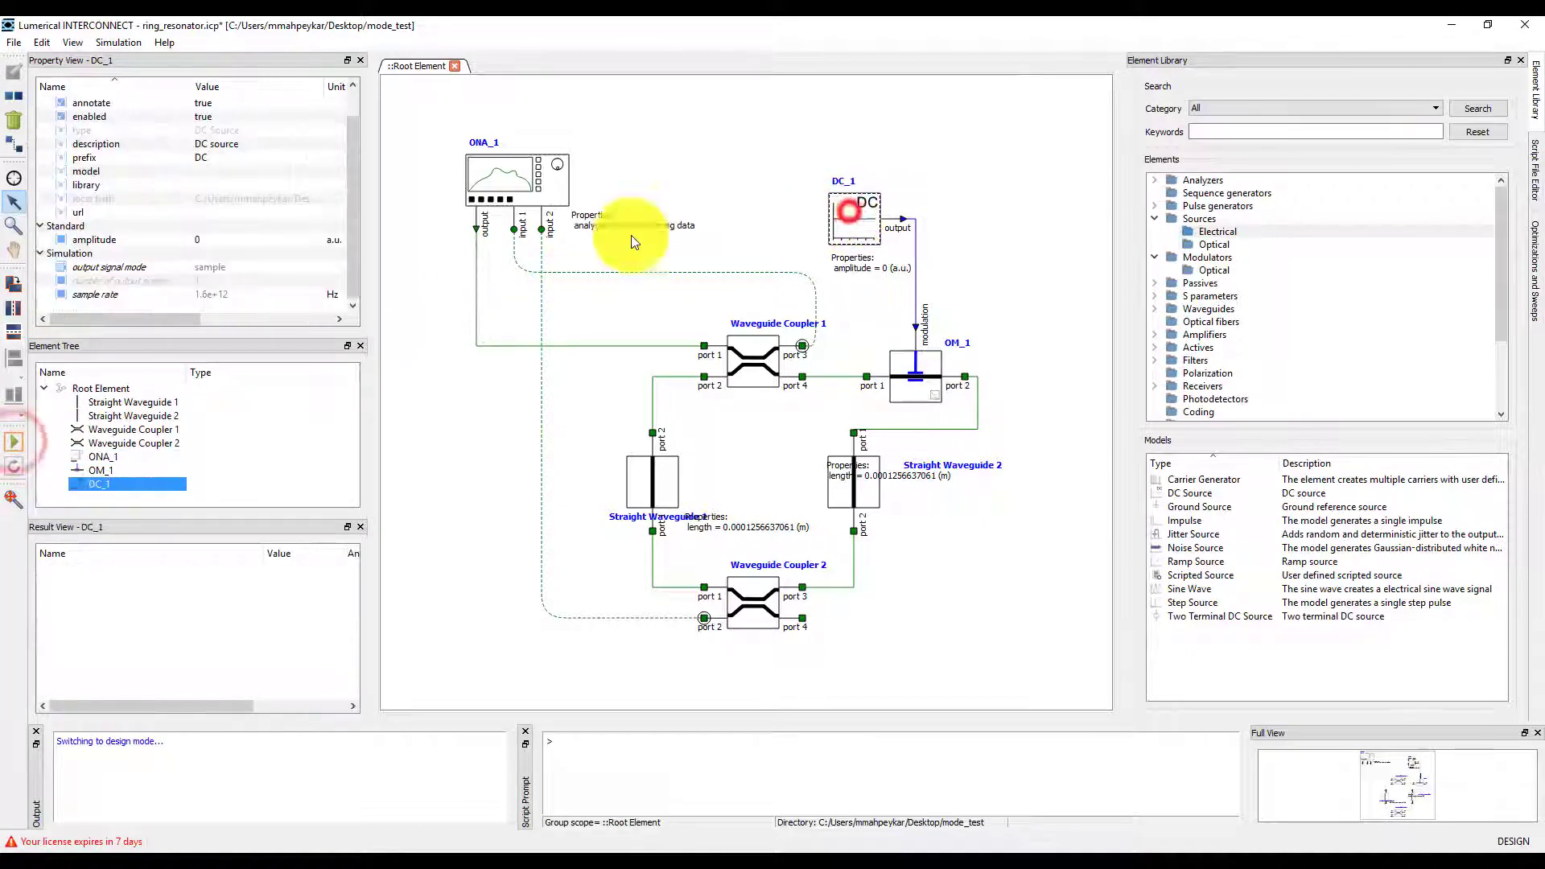
double_click(210, 237)
text(-5)
key(Return)
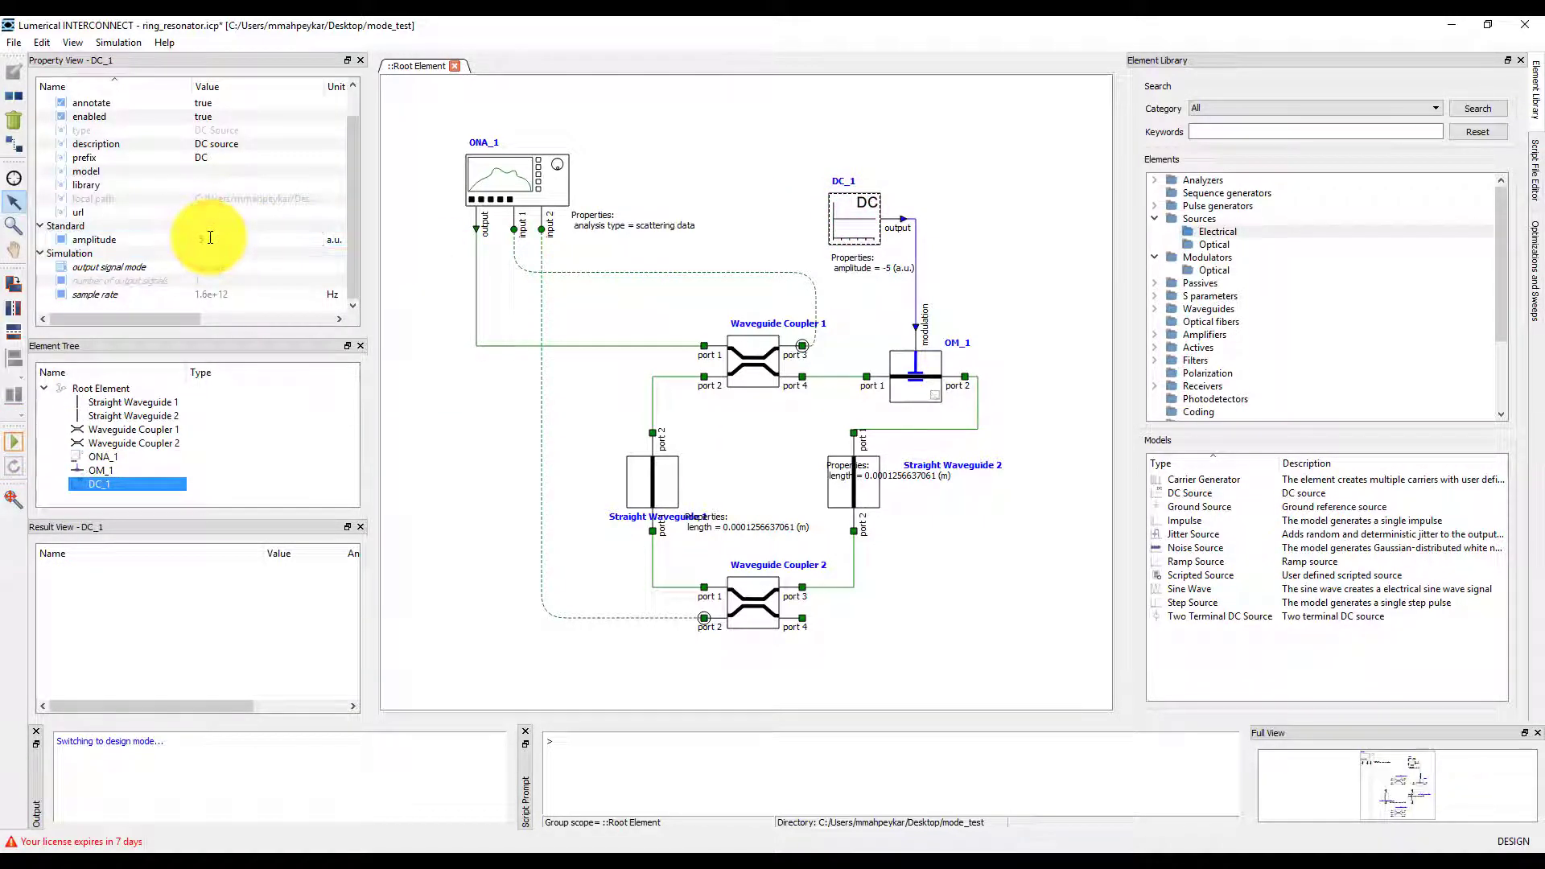
Rerun at -5 V and add ONA_1's new transmission curve to Visualizer 1.
click(14, 440)
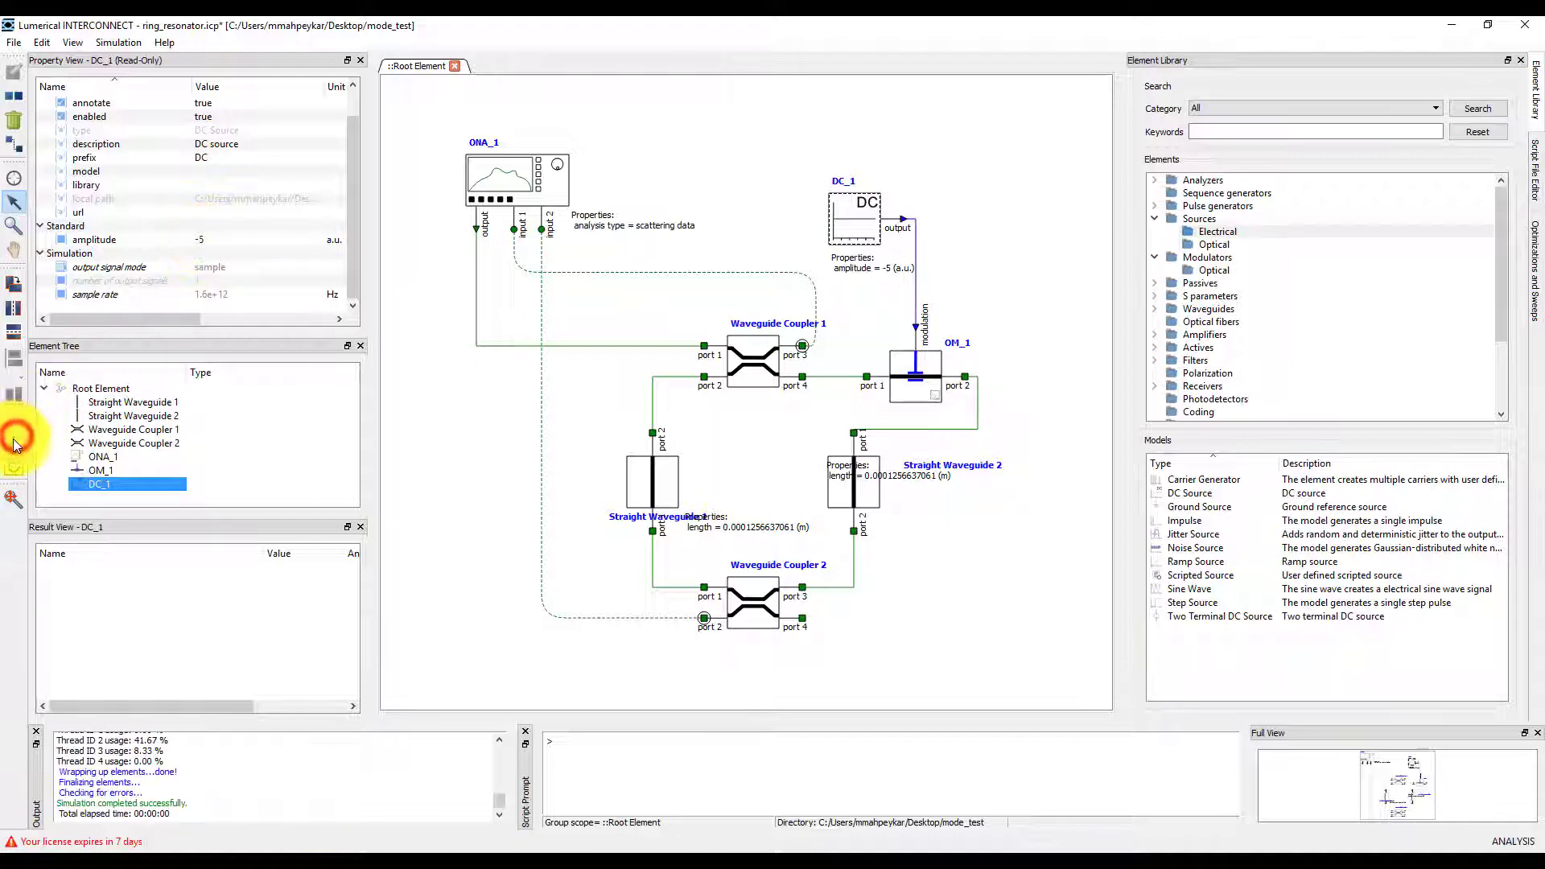
click(486, 198)
right_click(100, 596)
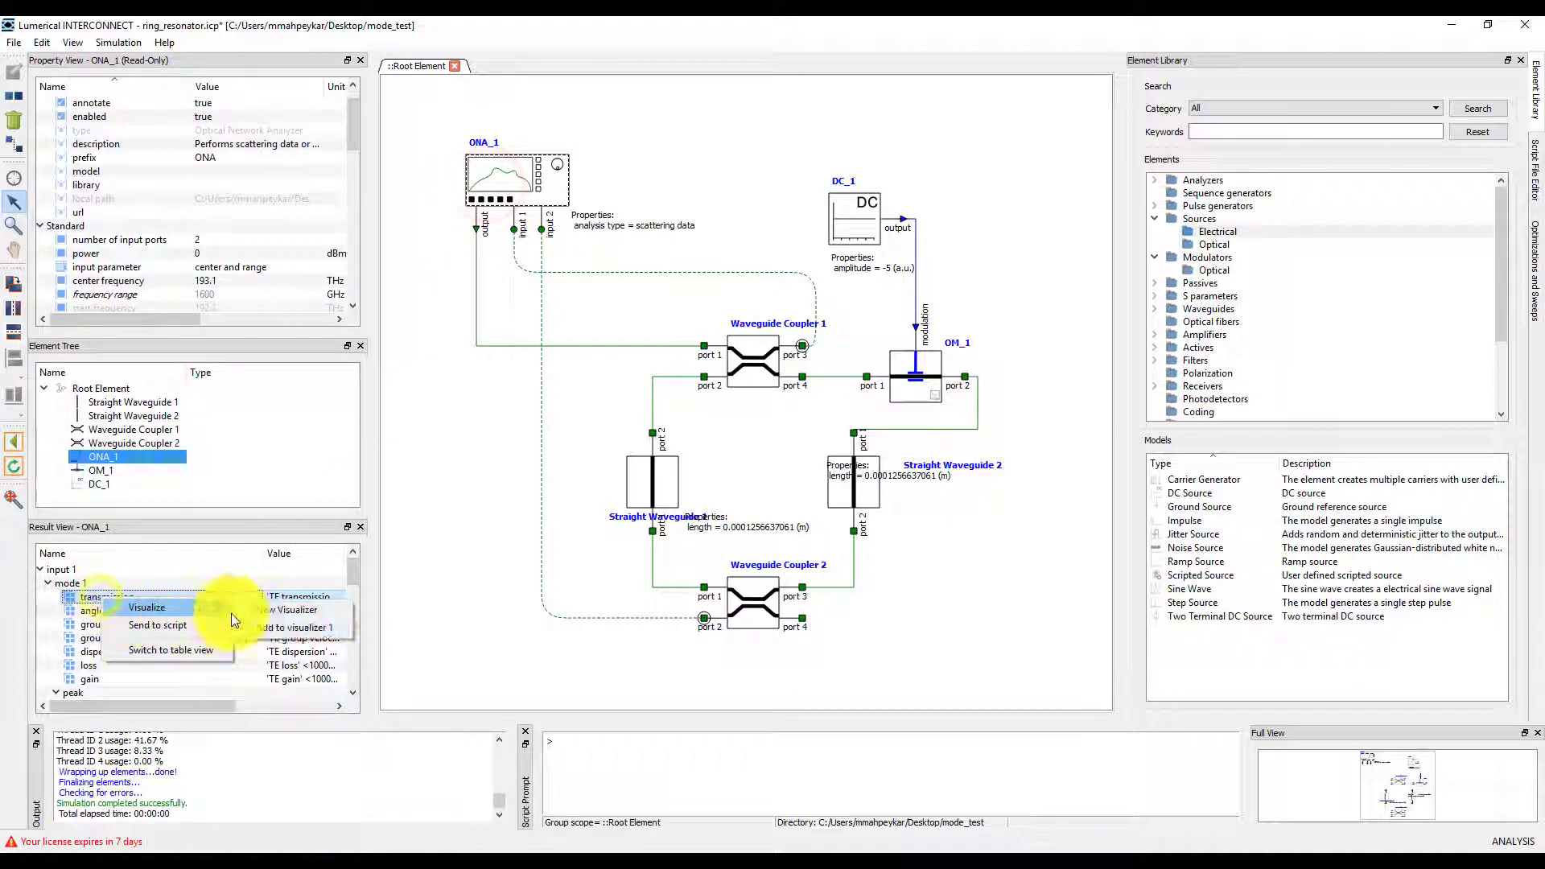
click(272, 630)
click(614, 838)
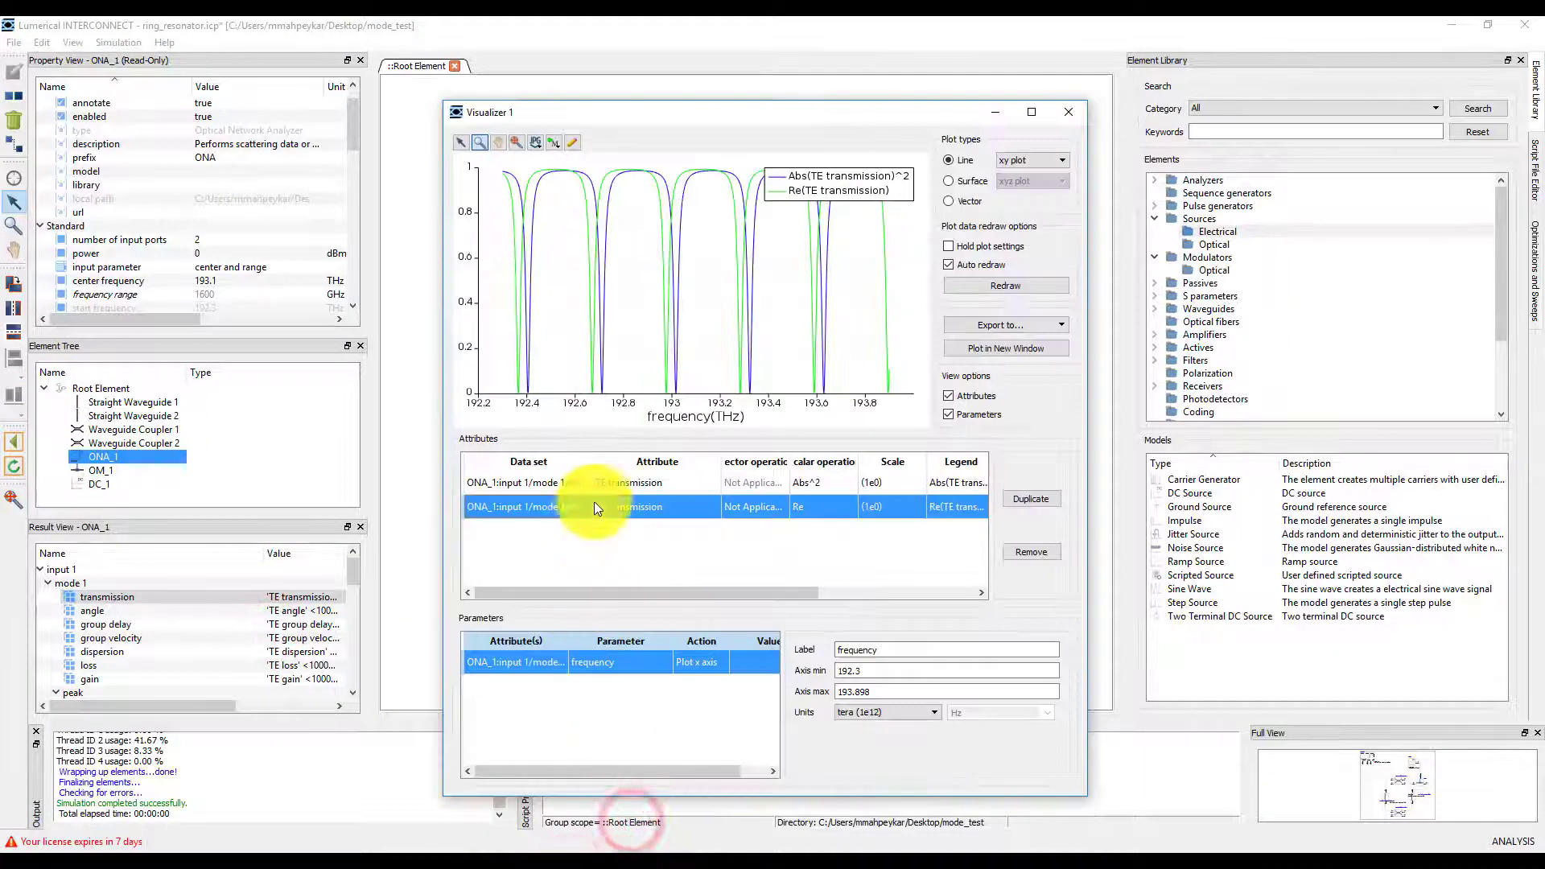